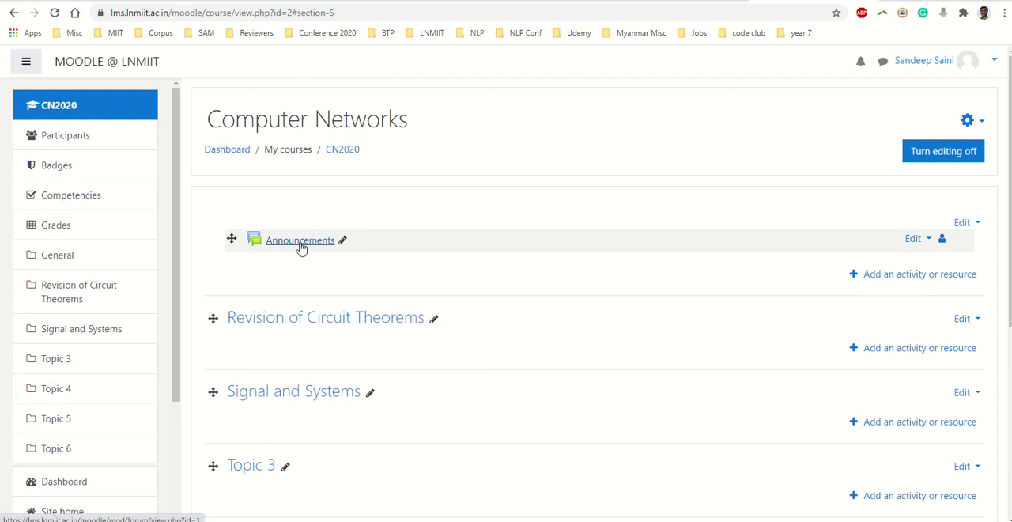
# - Open the settings of the Announcements forum for editing
pyautogui.click(342, 242)
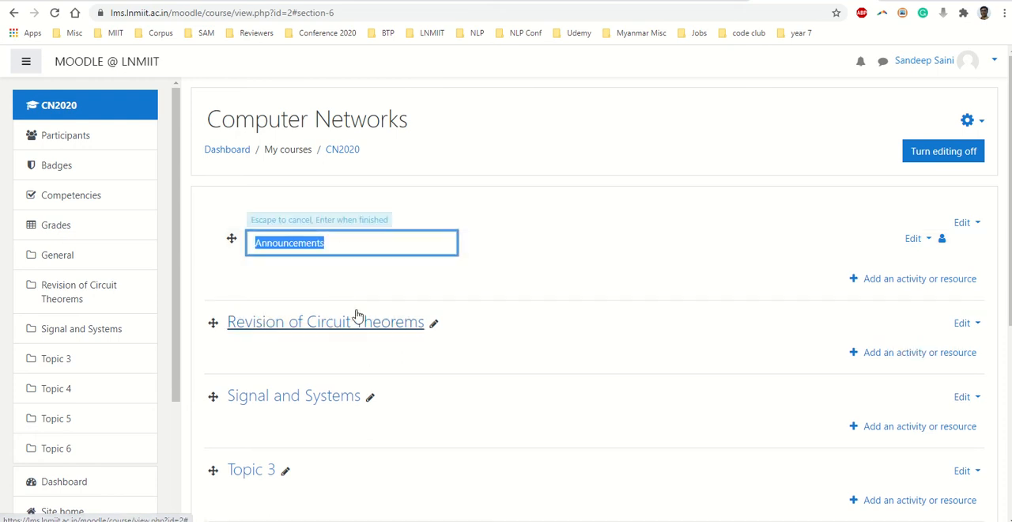
pyautogui.click(468, 292)
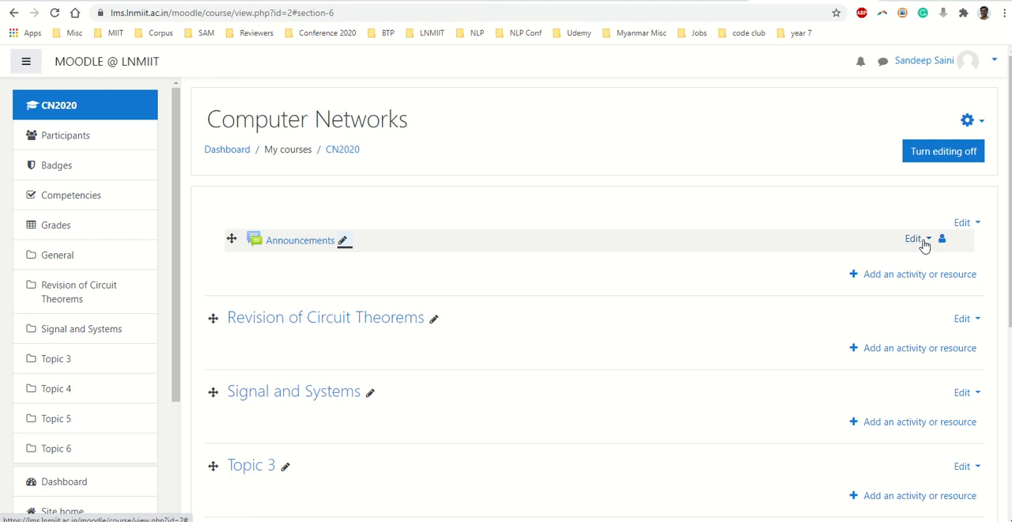
pyautogui.click(924, 244)
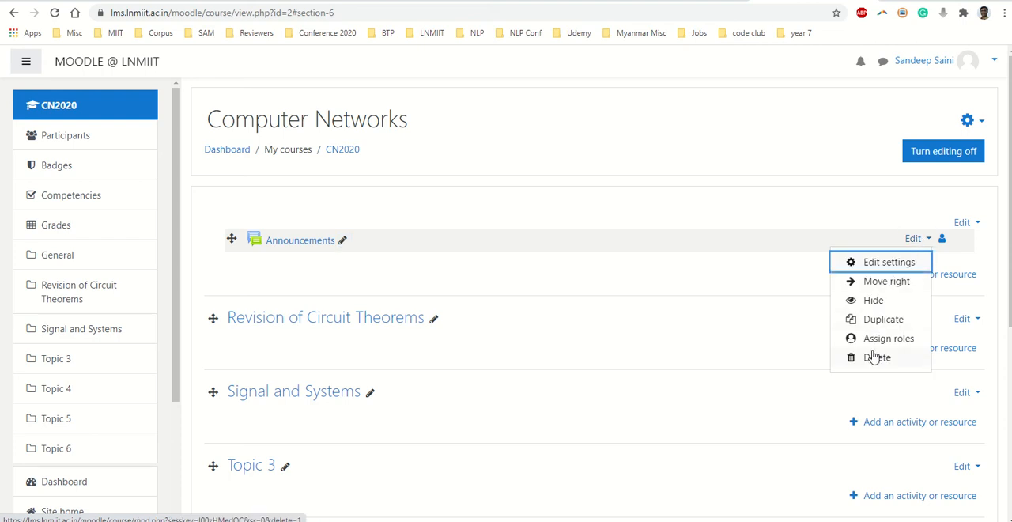
pyautogui.click(887, 265)
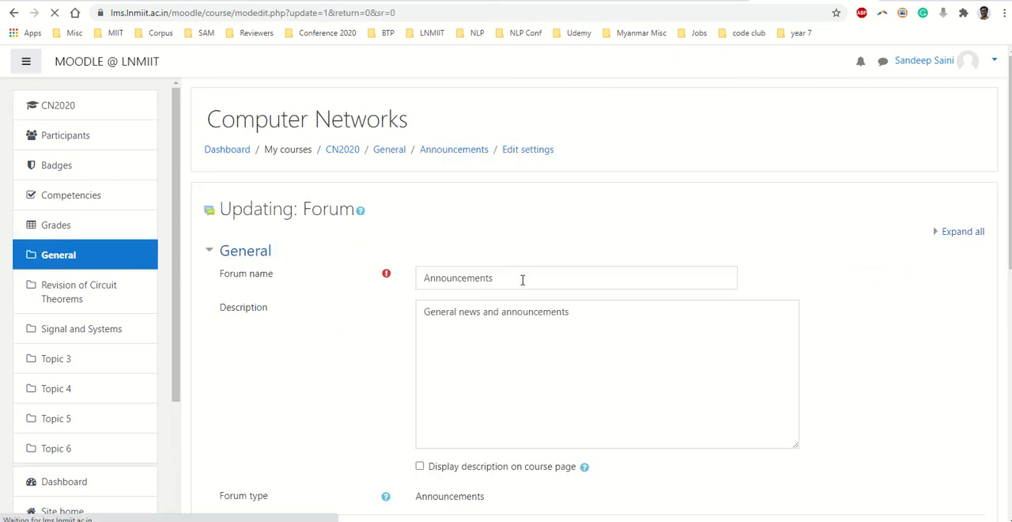
pyautogui.click(521, 279)
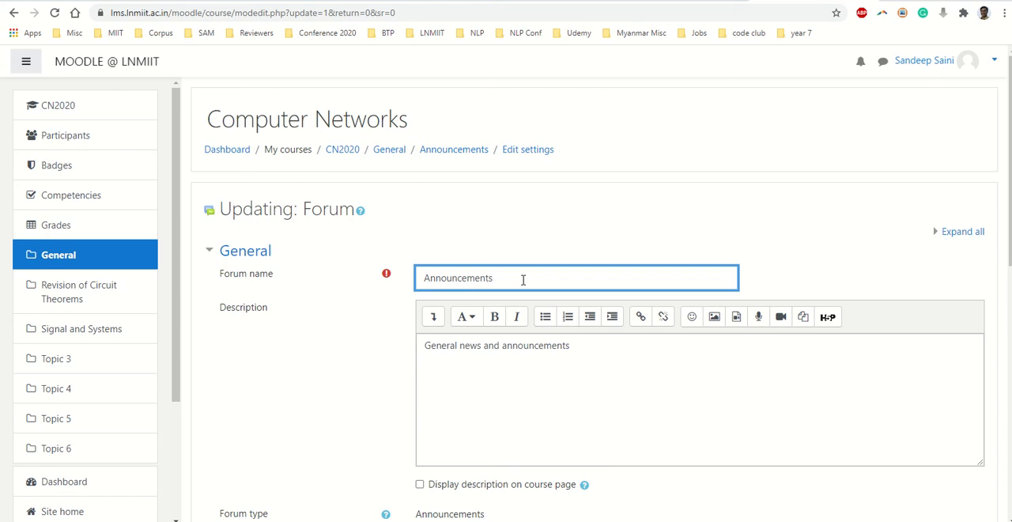
# - Extend the forum description to "General news and announcements about the course." and enable displaying it on the course page
pyautogui.click(591, 350)
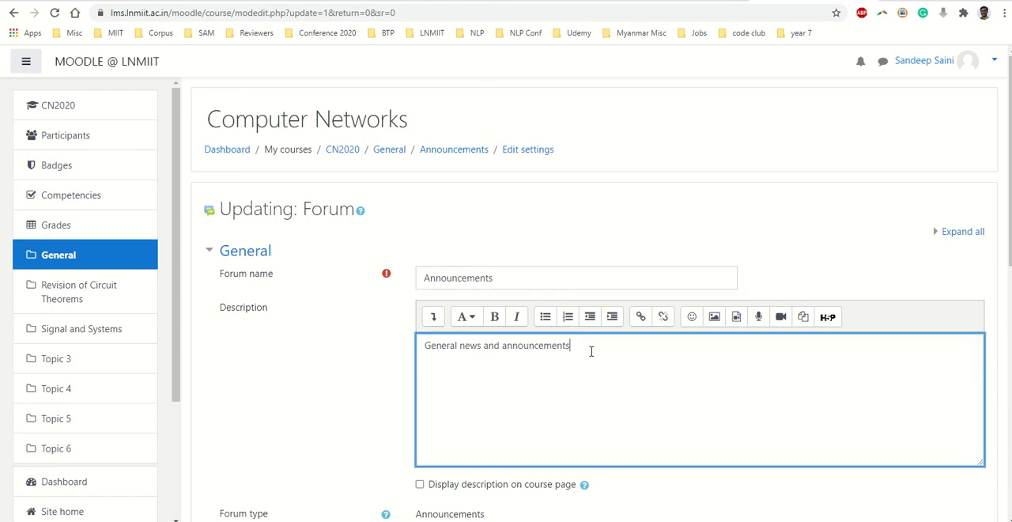
pyautogui.write('about th')
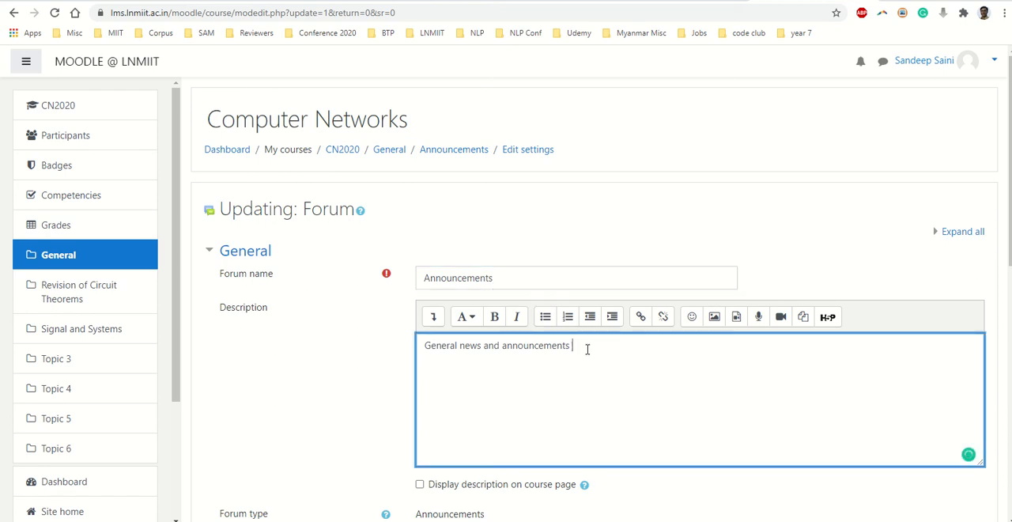
pyautogui.write('e course.')
pyautogui.scroll(-1, 463, 413)
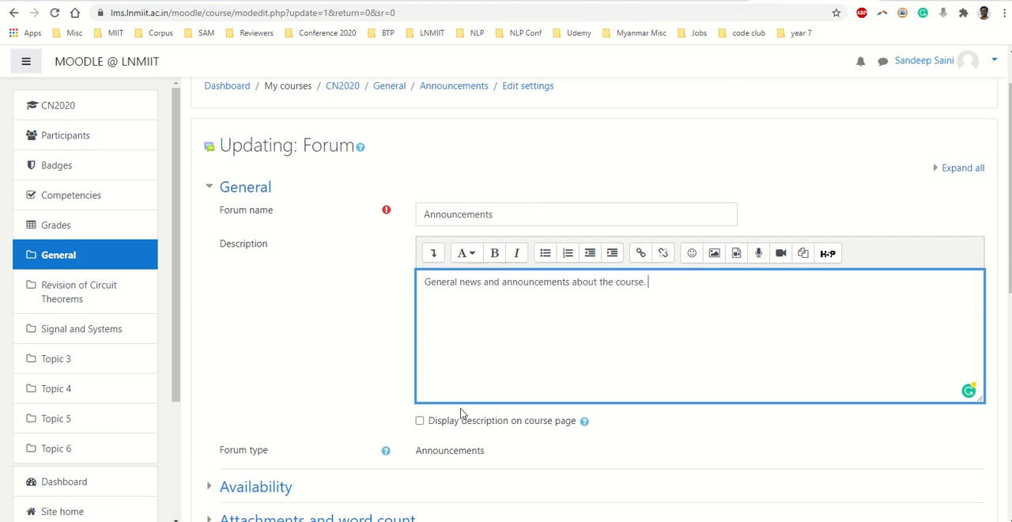
pyautogui.click(420, 421)
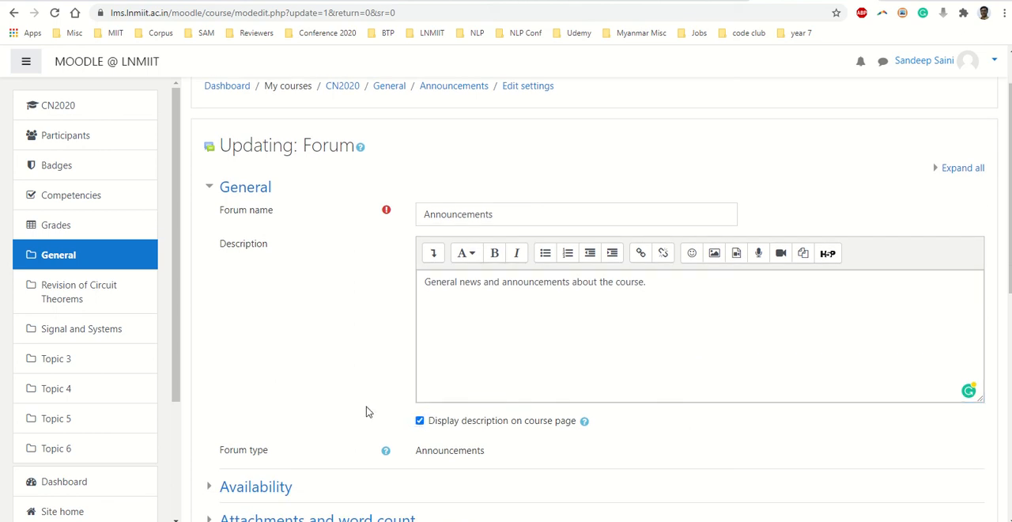
# - Expand the forum's Availability settings, leave the dates disabled, and save the forum, returning to the course
pyautogui.scroll(-3, 366, 409)
pyautogui.click(266, 305)
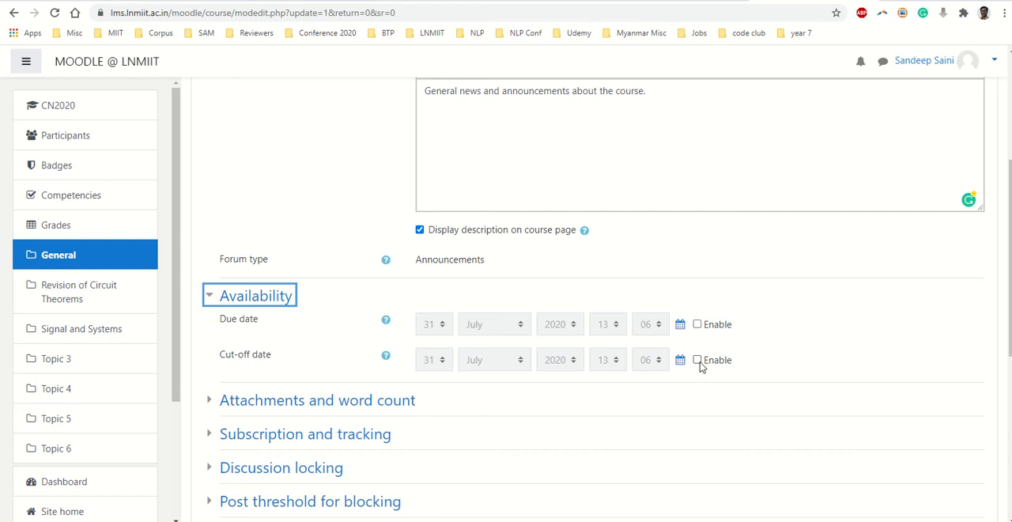
pyautogui.scroll(-5, 565, 382)
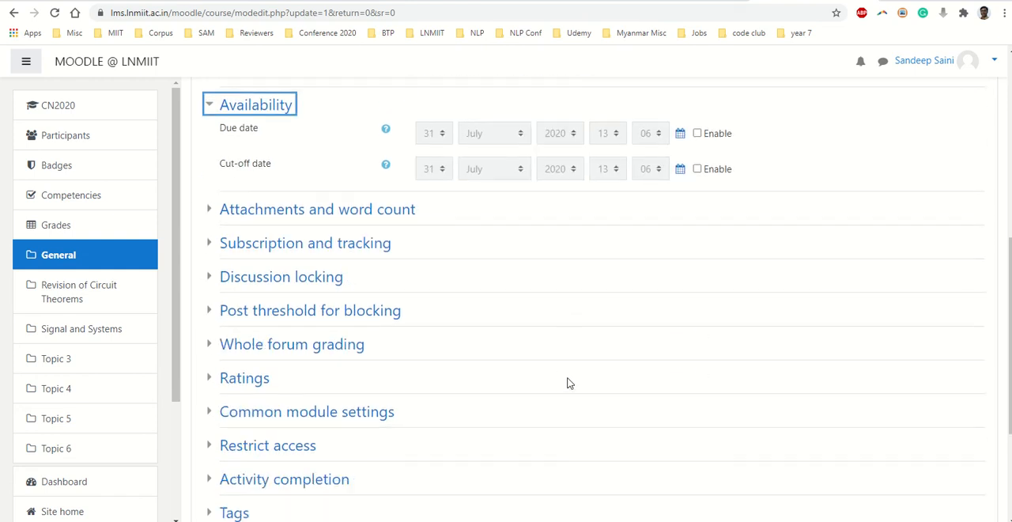
pyautogui.click(455, 387)
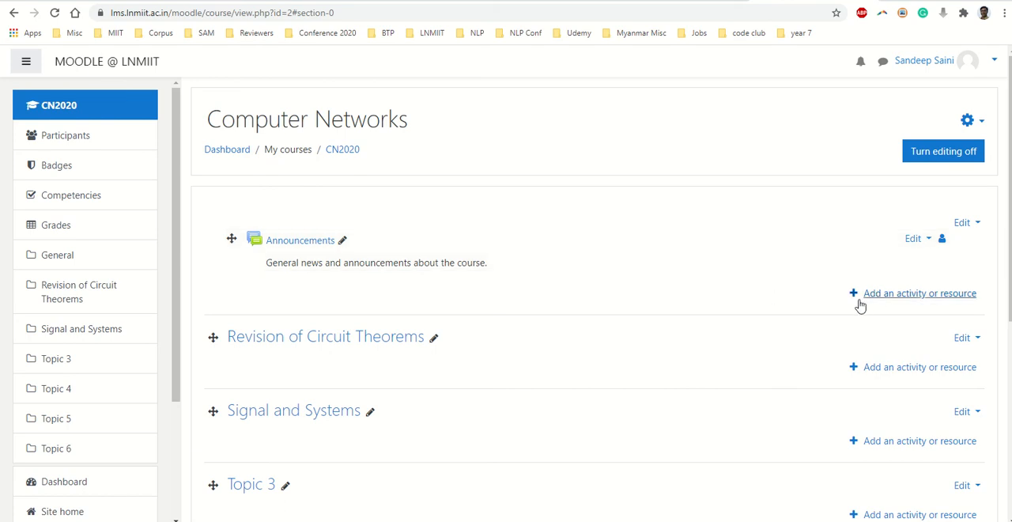
# - Add a new File resource to the course's General section and name it "Course CIF"
pyautogui.click(886, 296)
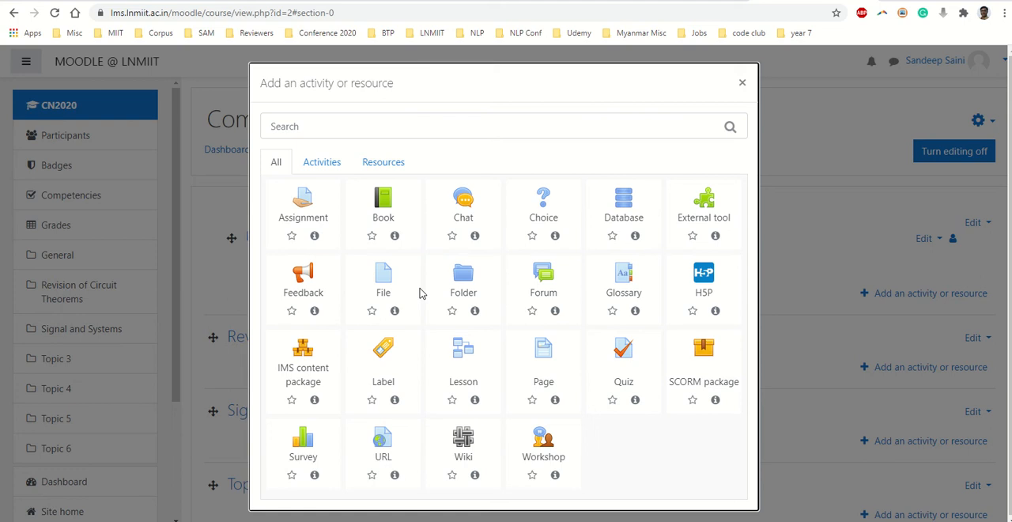
pyautogui.click(397, 282)
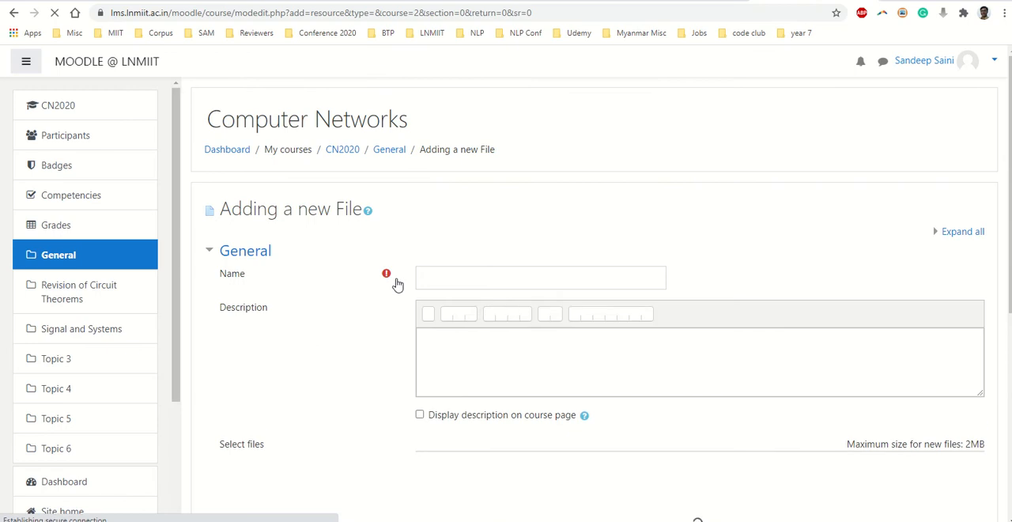
pyautogui.click(495, 277)
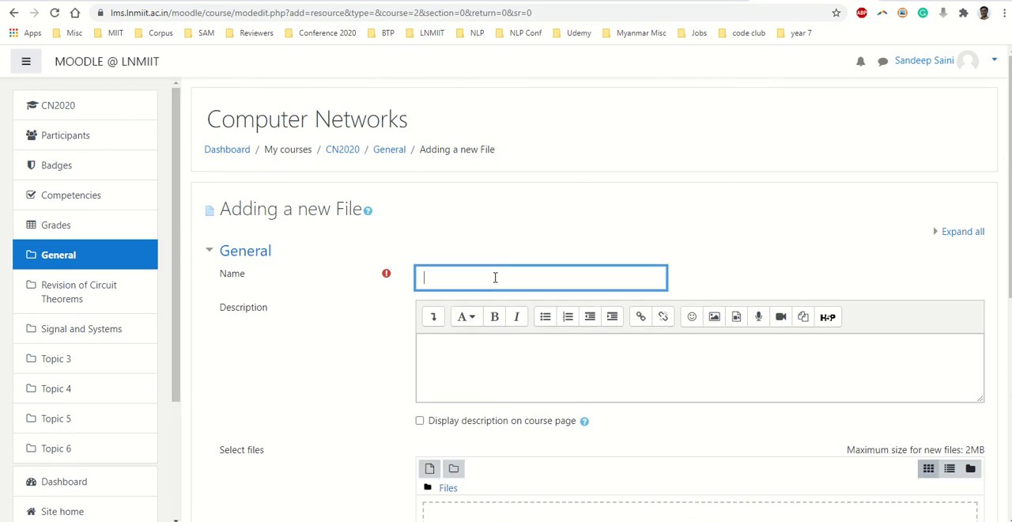
pyautogui.write('Course CIF')
pyautogui.press('Tab')
pyautogui.click(538, 378)
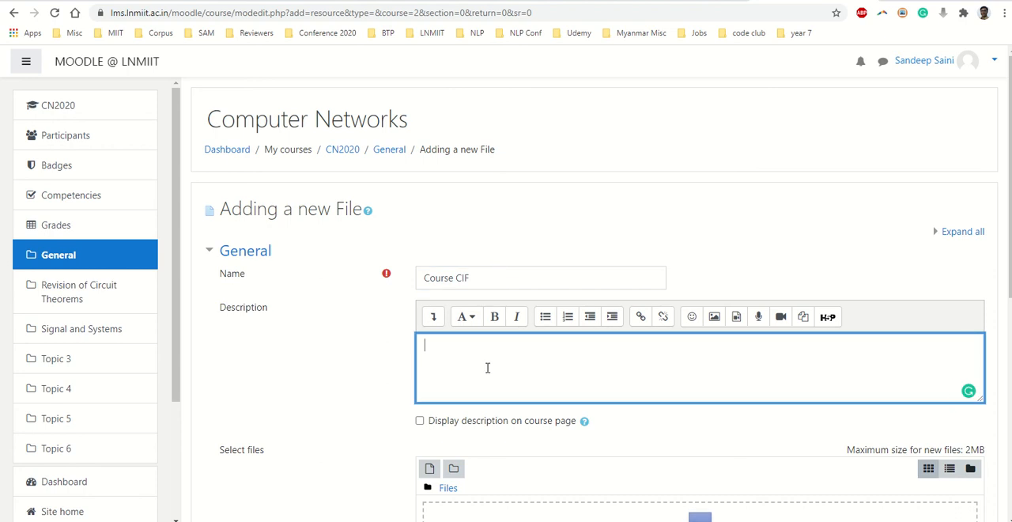
# - Choose "ECE103 Electronics I NBA format CIF.doc" from the Electronics I Summer 2016 folder on drive D: as the file to upload
pyautogui.scroll(-3, 486, 368)
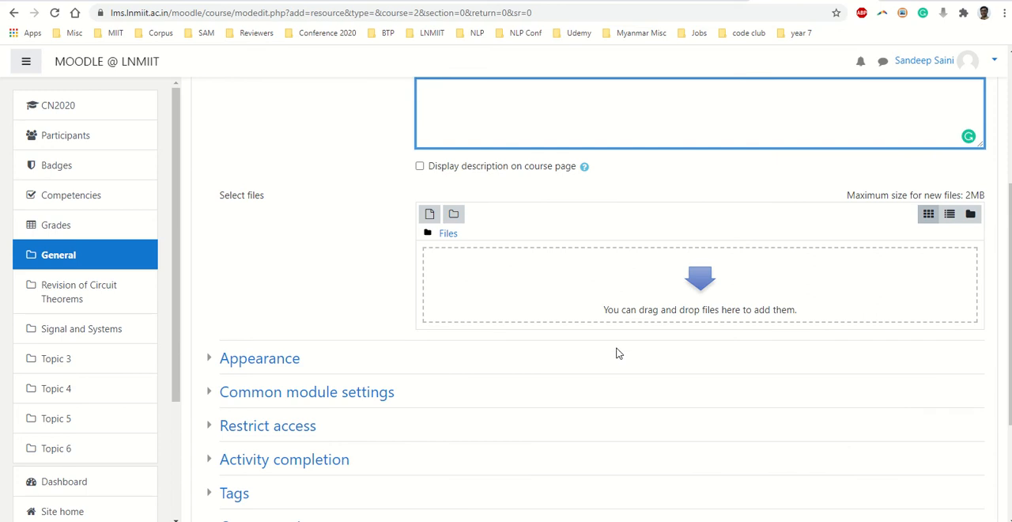
pyautogui.click(702, 281)
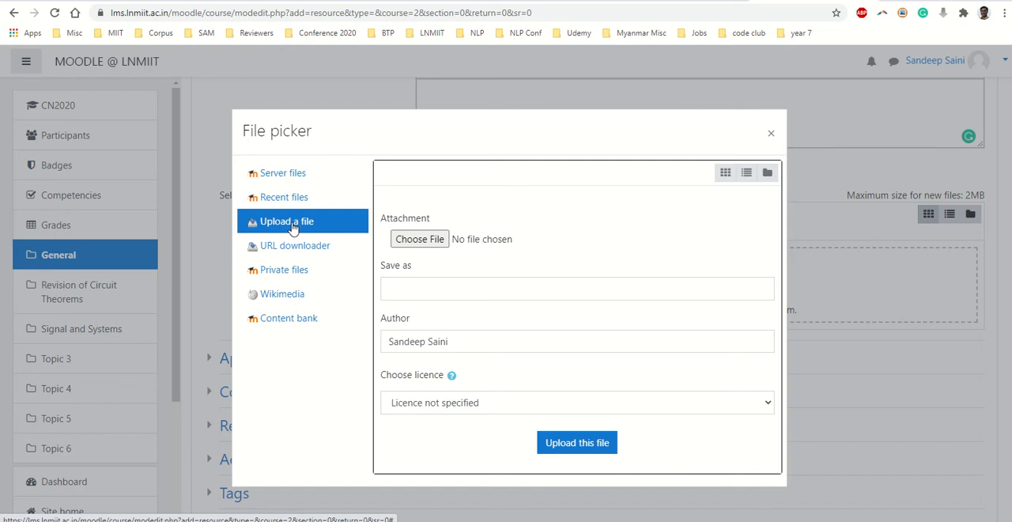
pyautogui.click(418, 239)
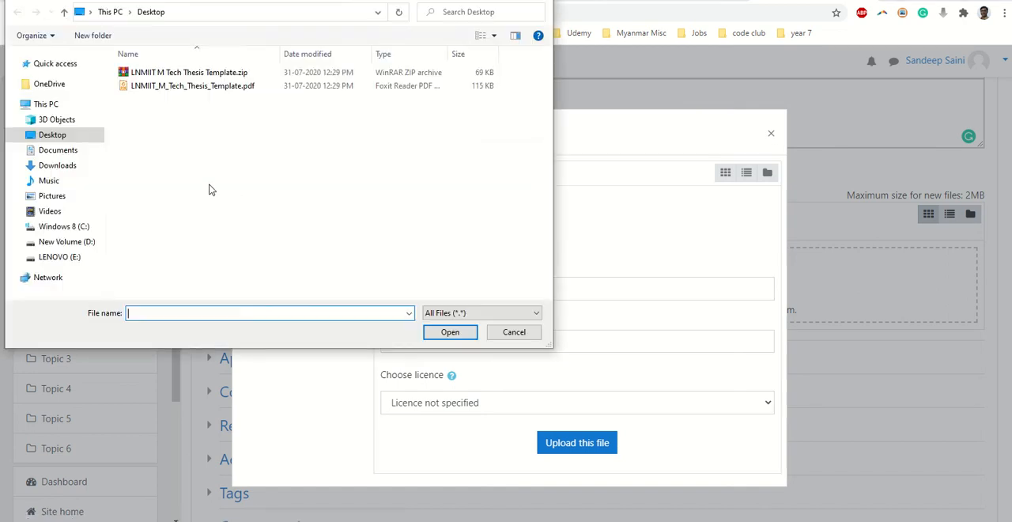
pyautogui.click(68, 241)
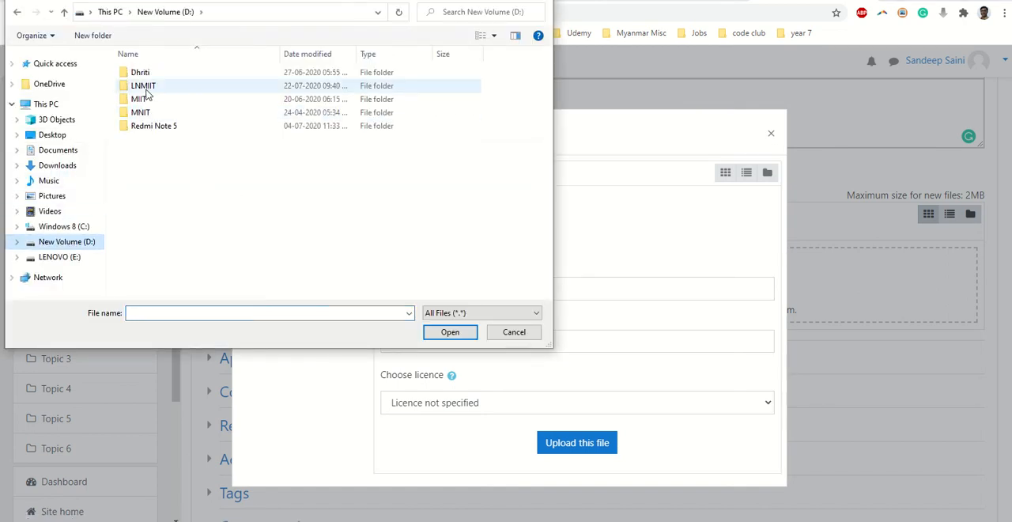
pyautogui.doubleClick(146, 87)
pyautogui.doubleClick(146, 87)
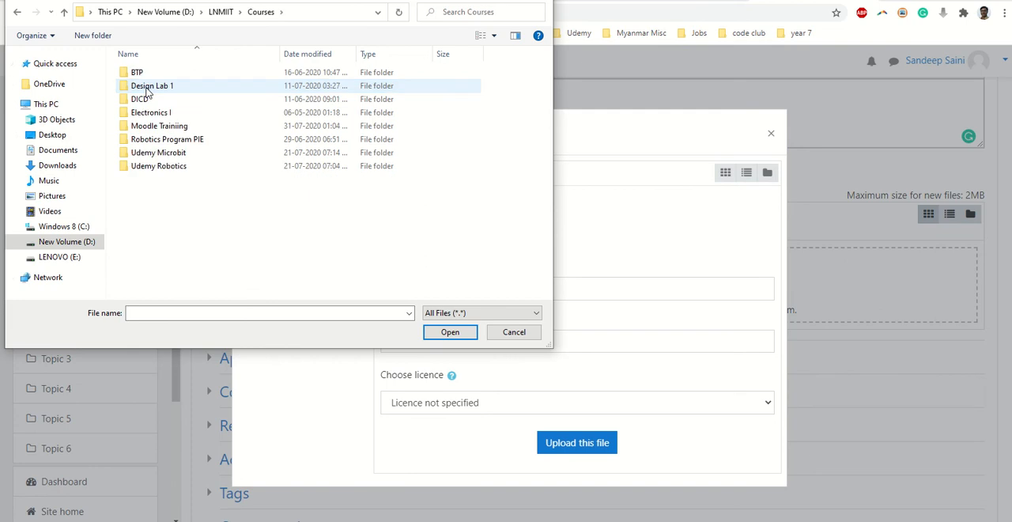
pyautogui.doubleClick(150, 115)
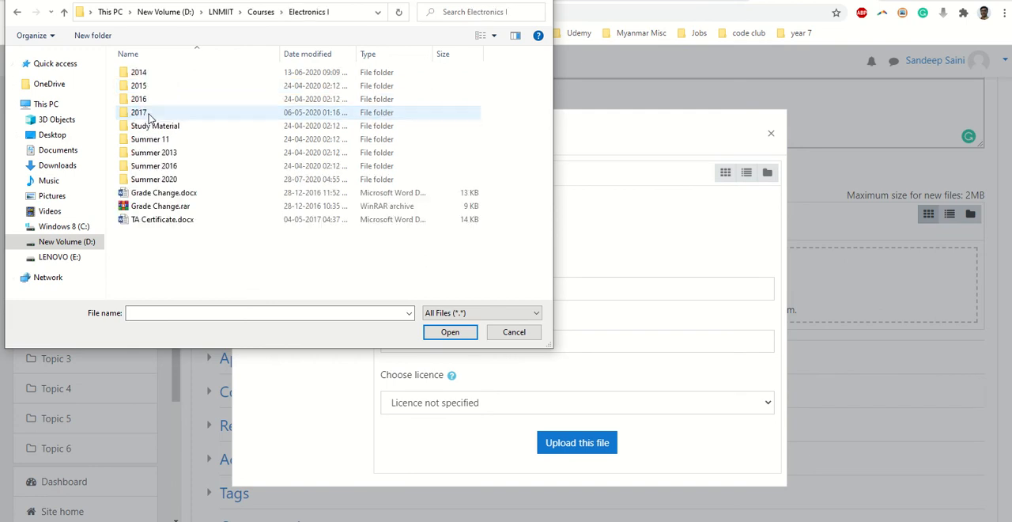
pyautogui.doubleClick(165, 166)
pyautogui.click(188, 117)
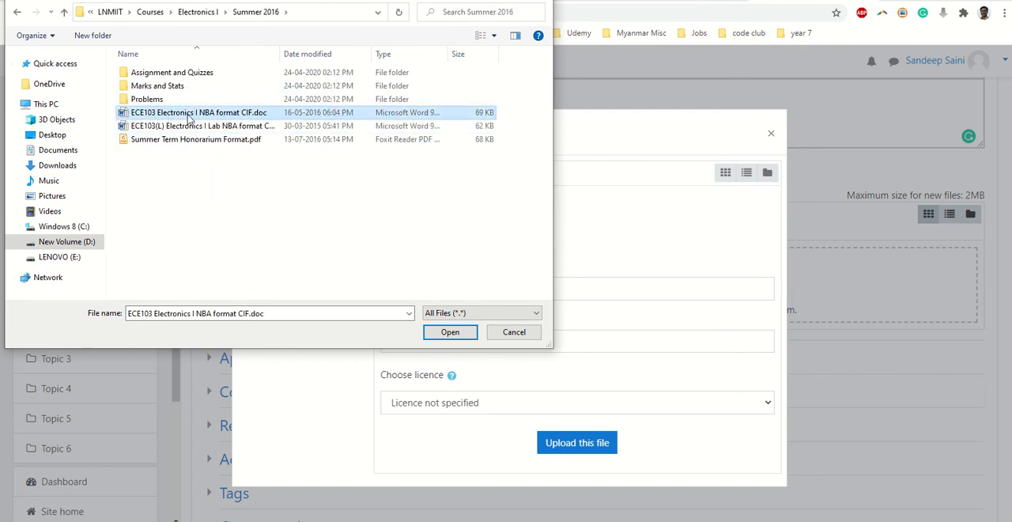
pyautogui.doubleClick(188, 117)
# - Upload the chosen document under the name "ECE103 CIF" and save the file resource, returning to the course
pyautogui.click(440, 289)
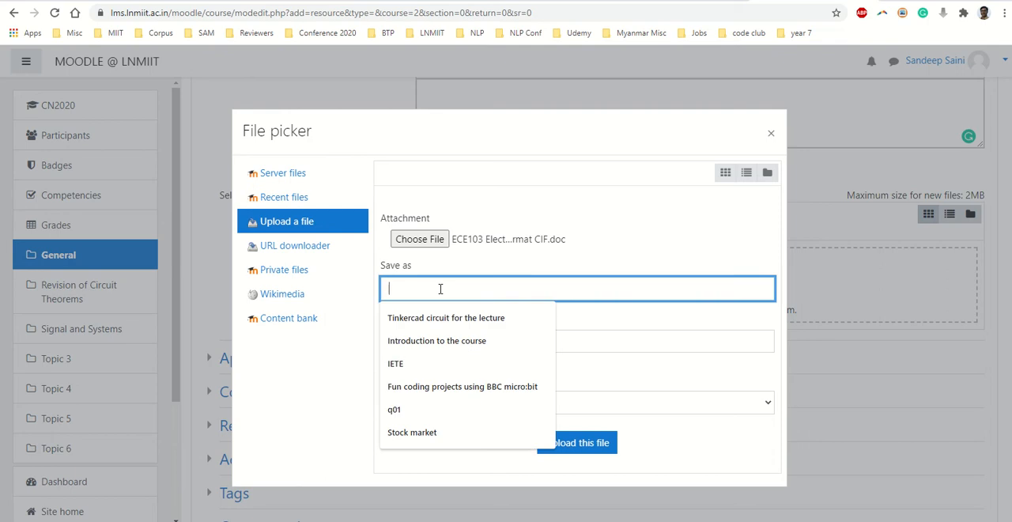
pyautogui.write('E')
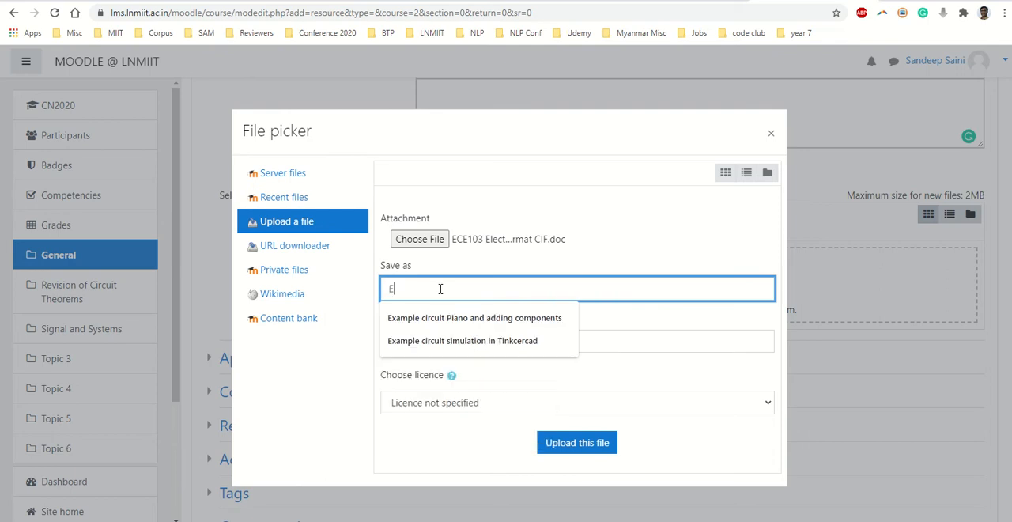
pyautogui.write('CE103 C')
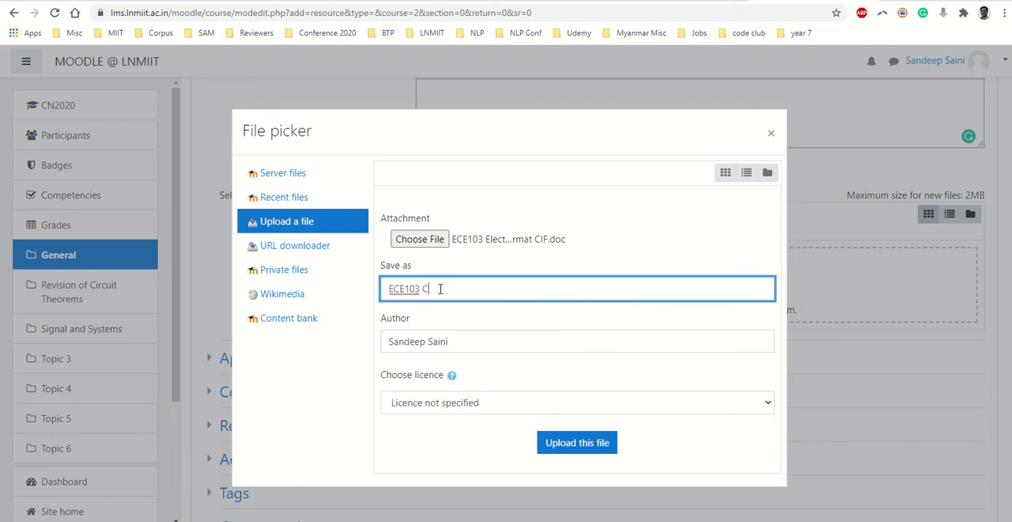
pyautogui.write('IF')
pyautogui.click(591, 444)
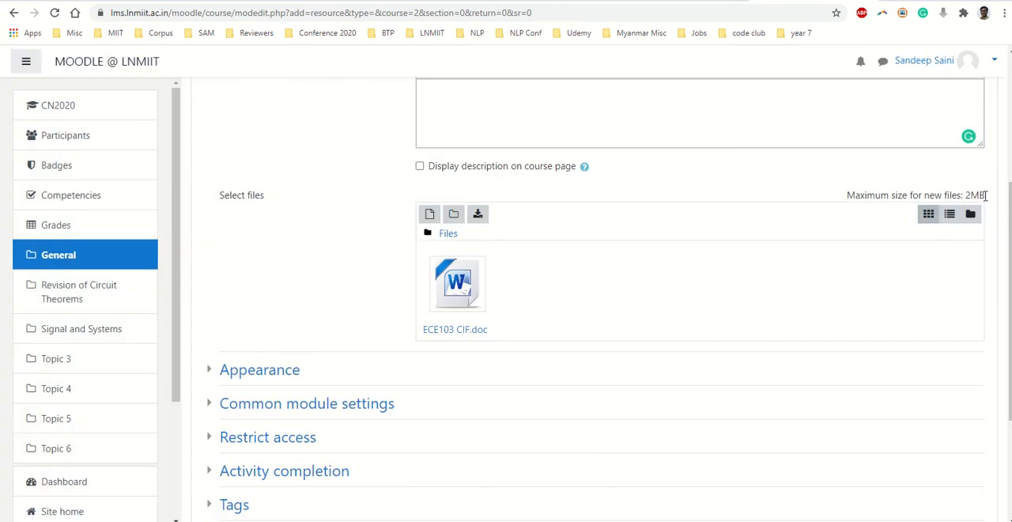
pyautogui.scroll(-3, 355, 348)
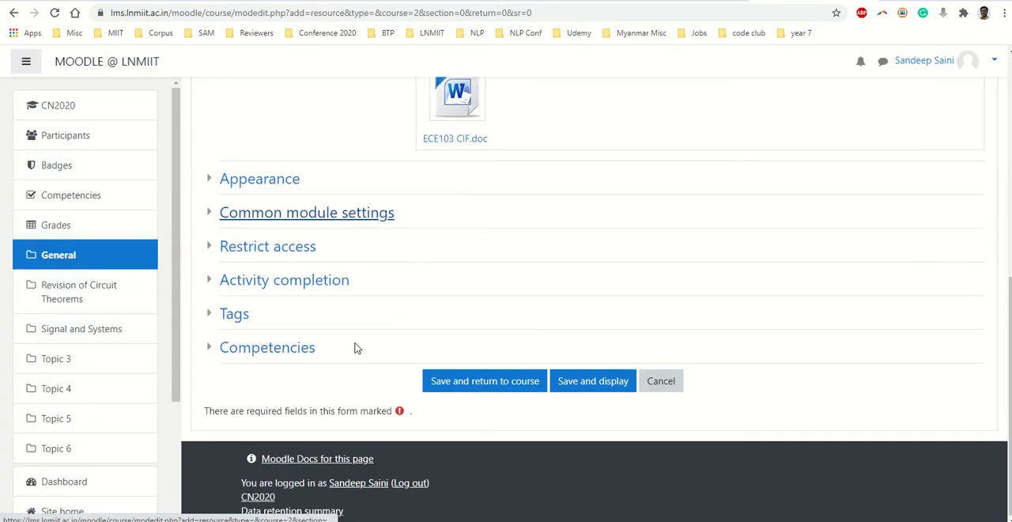
pyautogui.click(457, 383)
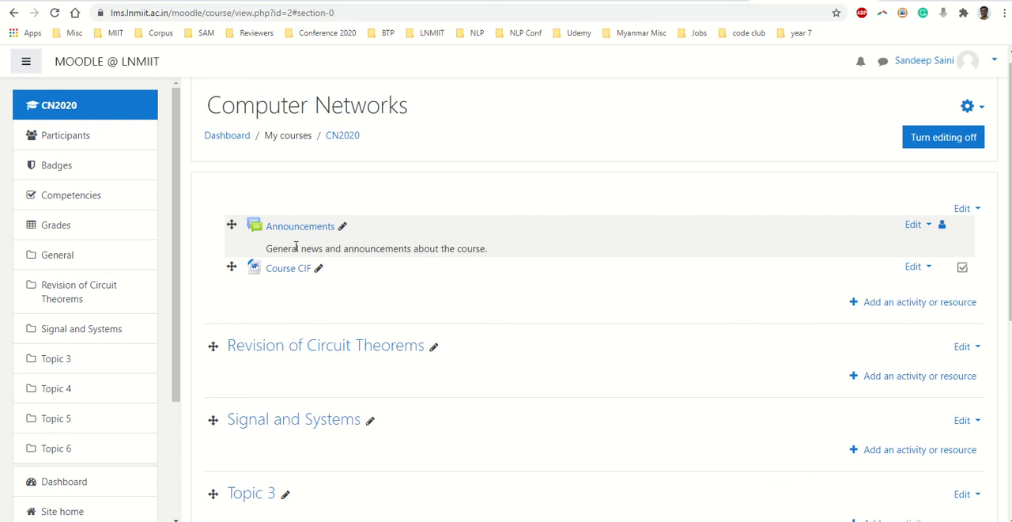
pyautogui.moveTo(272, 247); pyautogui.dragTo(480, 250)
pyautogui.click(477, 252)
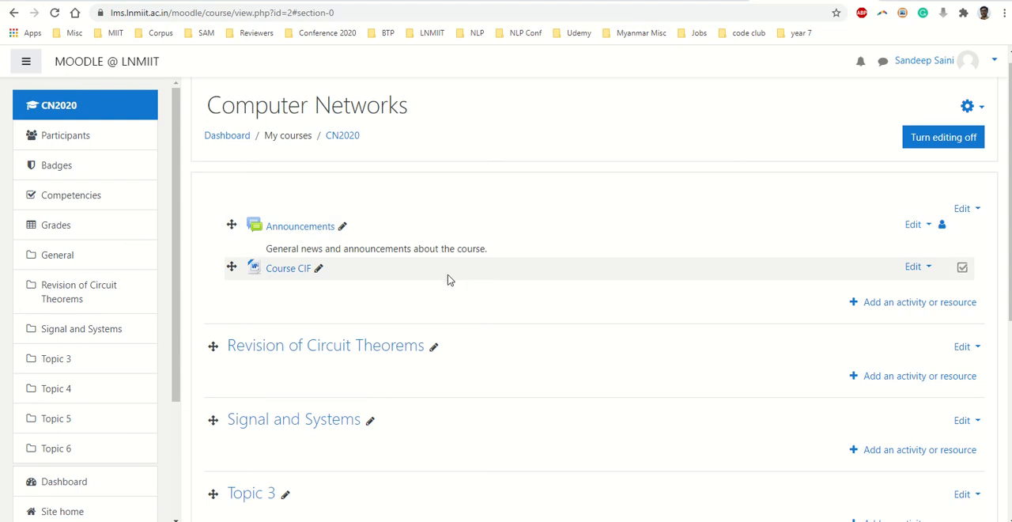
# - Add a new Folder resource to the Revision of Circuit Theorems section and name it "Topic one lecture slide"
pyautogui.scroll(-1, 447, 277)
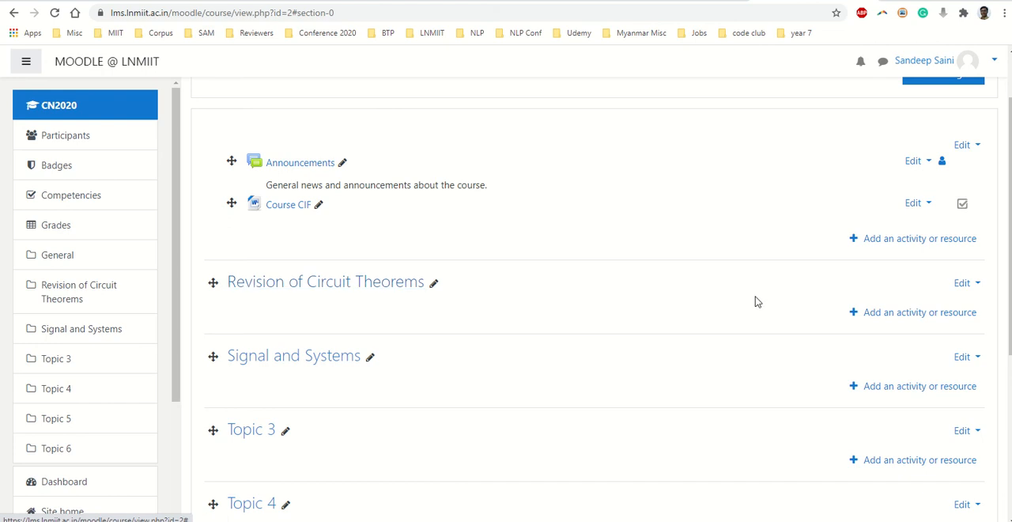
pyautogui.click(874, 320)
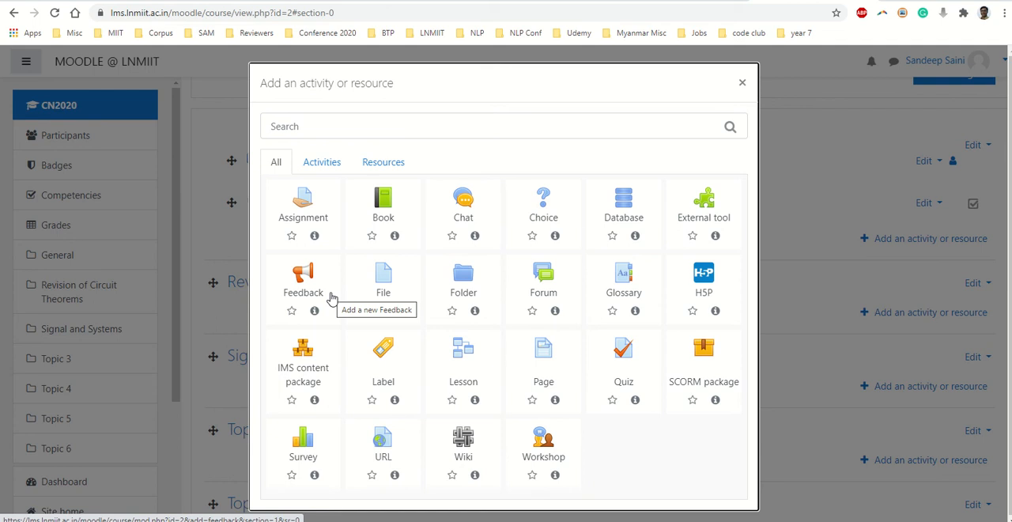
pyautogui.click(313, 162)
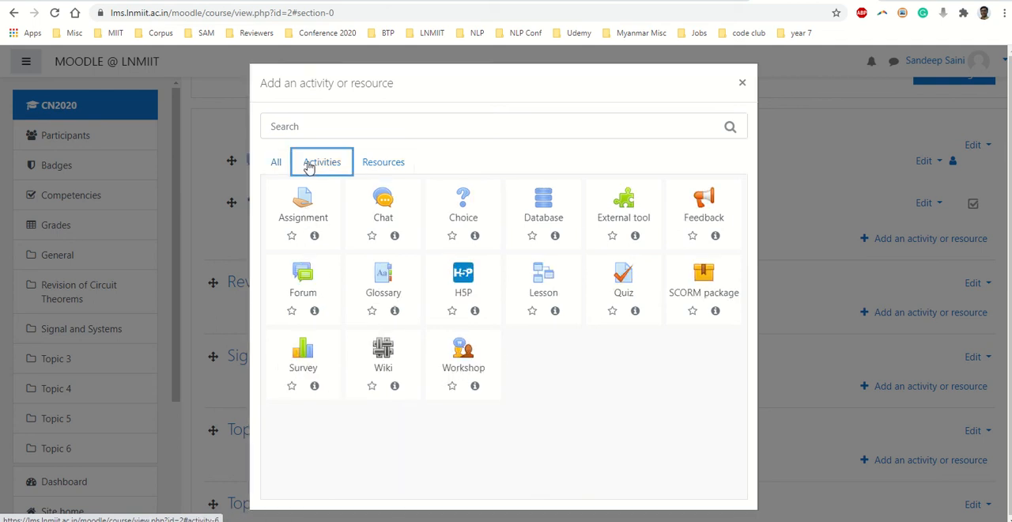
pyautogui.click(383, 162)
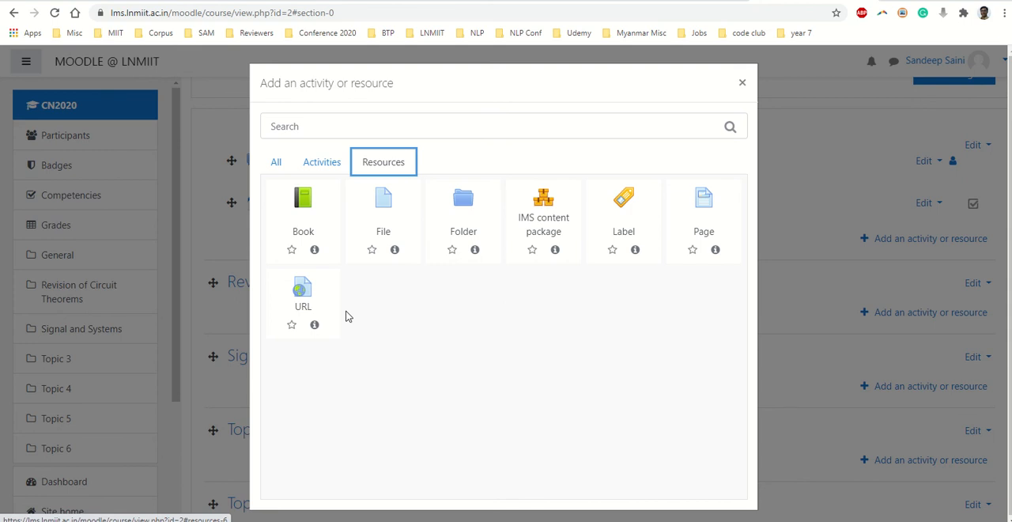
pyautogui.click(470, 204)
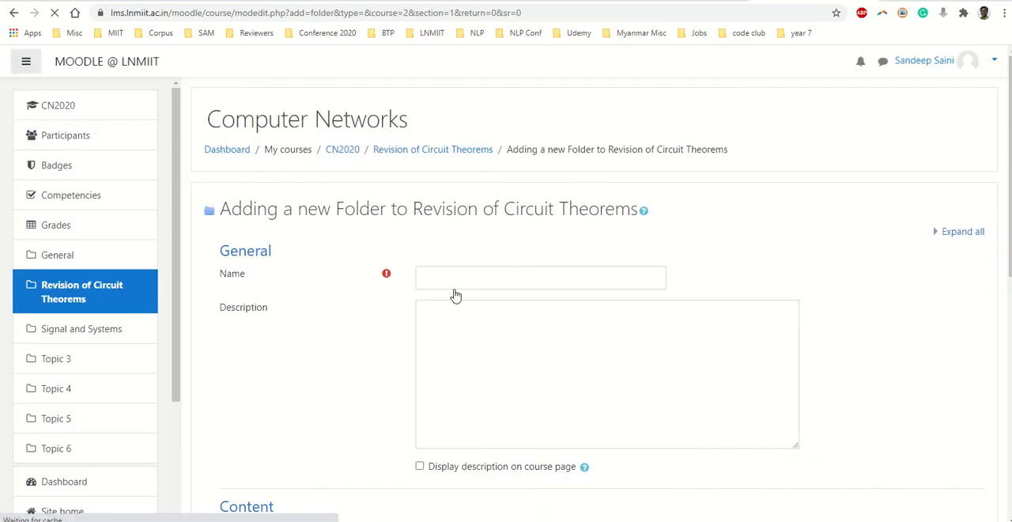
pyautogui.click(455, 278)
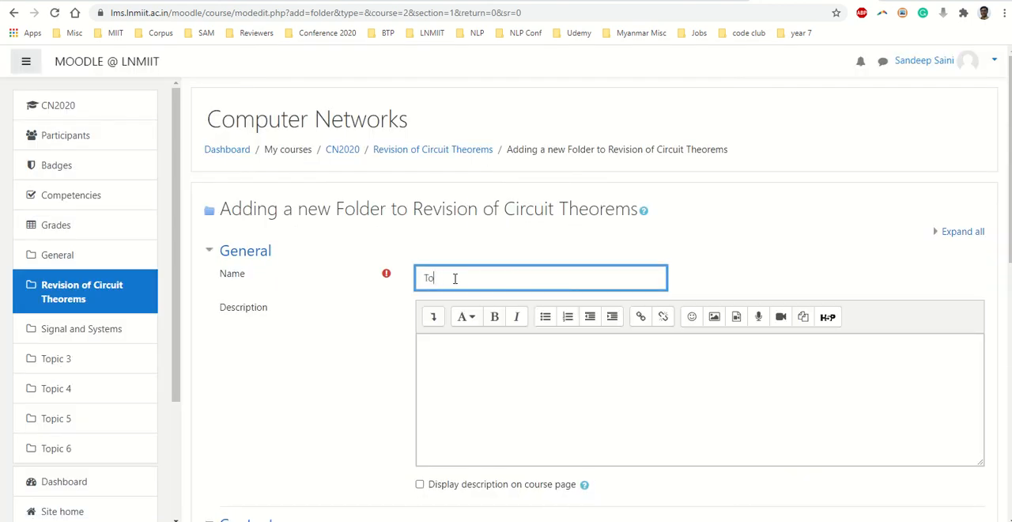
pyautogui.write('Topic one lecture slide')
# - Enter the folder description "The lecture slides of topic 1." and enable displaying it on the course page
pyautogui.click(513, 380)
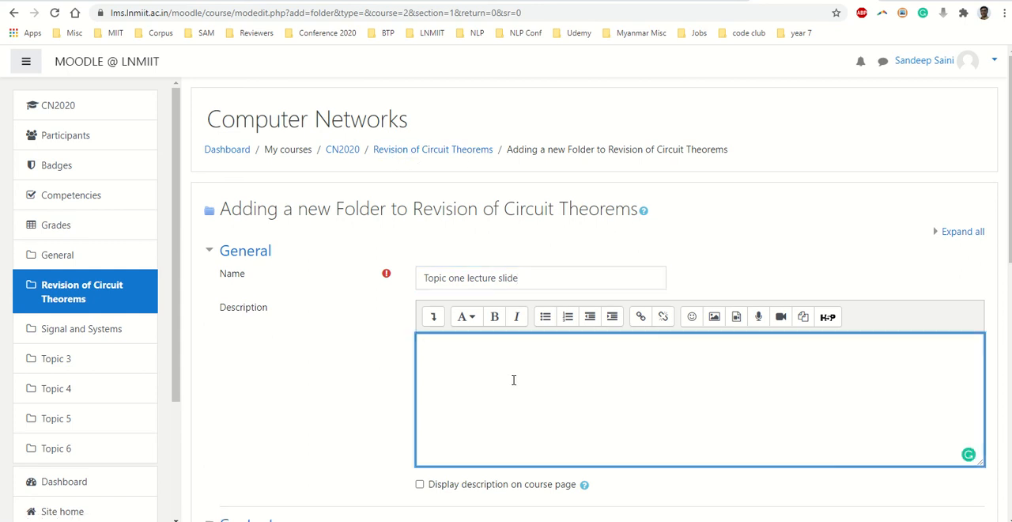
pyautogui.write('The lecture slides of the topic 1.')
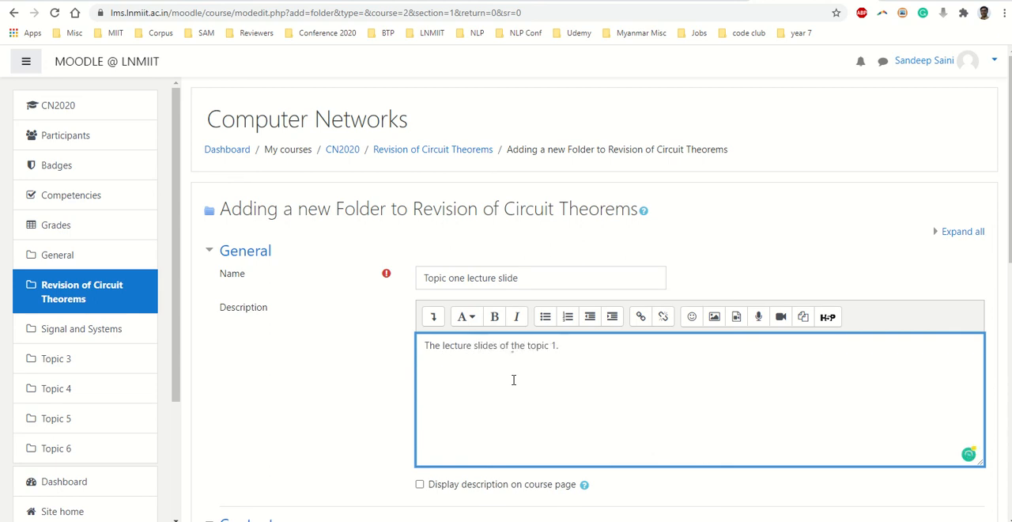
pyautogui.scroll(-3, 513, 380)
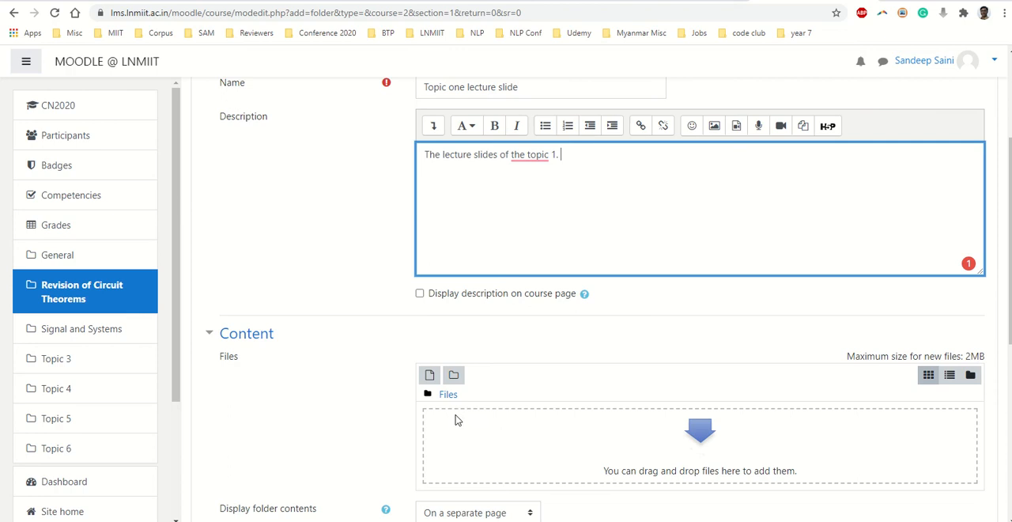
pyautogui.click(419, 294)
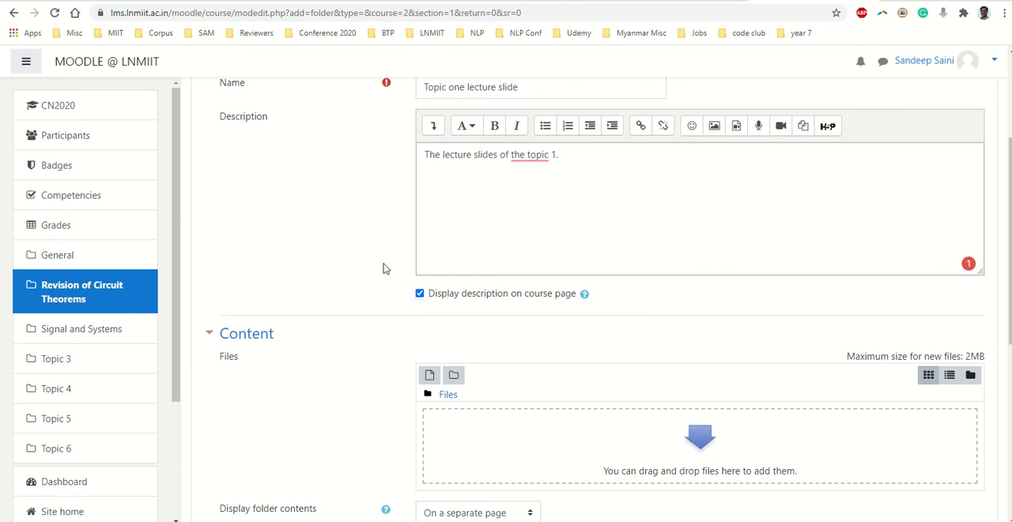
pyautogui.moveTo(524, 154)
pyautogui.click(534, 190)
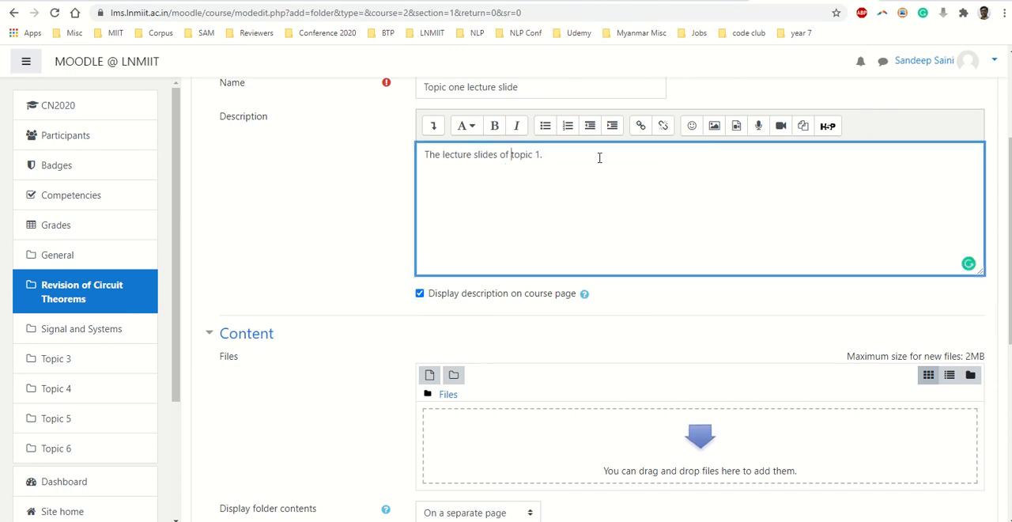
# - Start a file upload for the folder's content and browse to the Lecture notes folder under Electronics I, Summer 2020
pyautogui.scroll(-1, 595, 382)
pyautogui.scroll(-2, 596, 382)
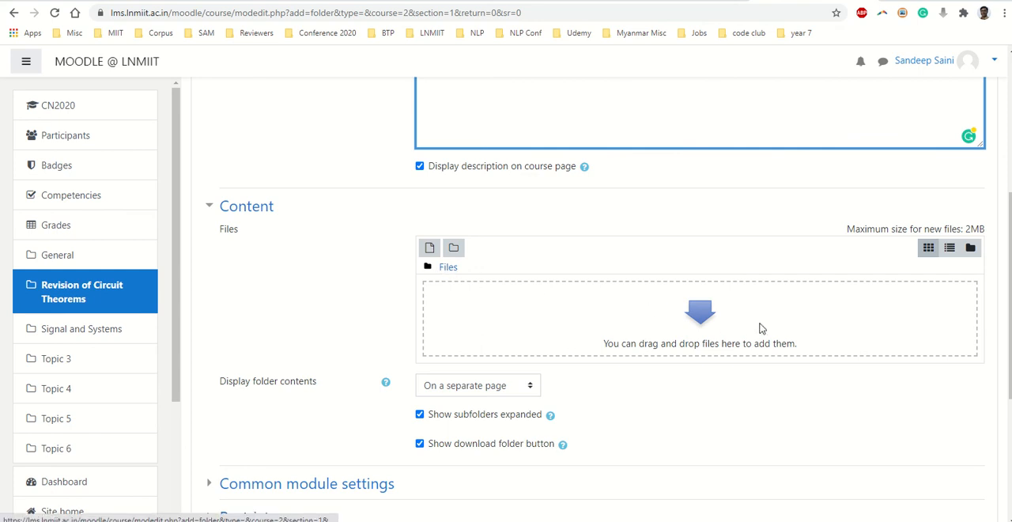
pyautogui.click(698, 325)
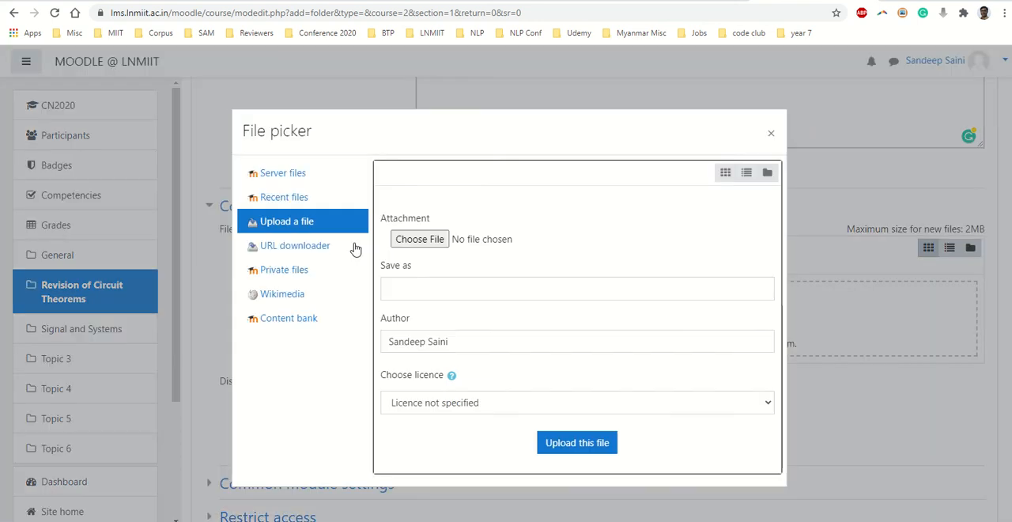
pyautogui.click(420, 239)
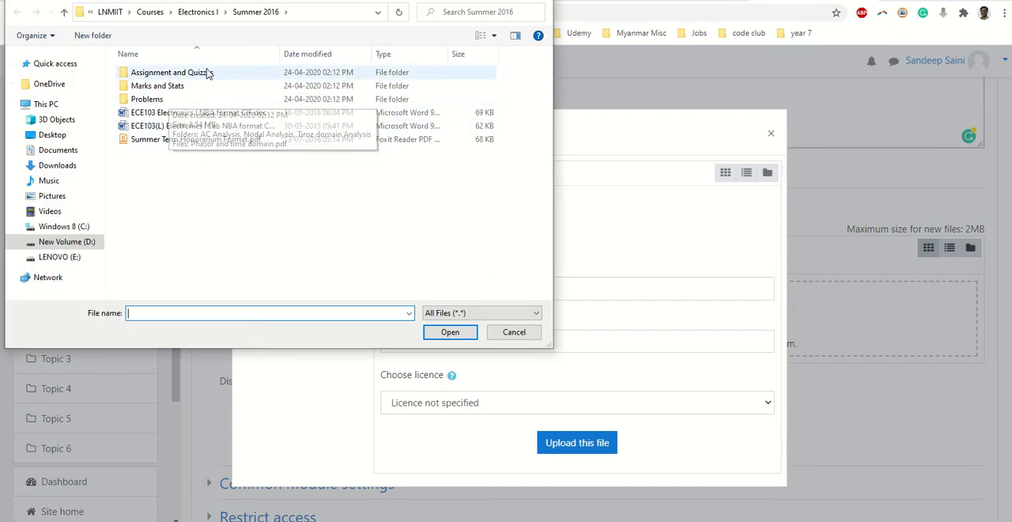
pyautogui.click(198, 12)
pyautogui.click(167, 192)
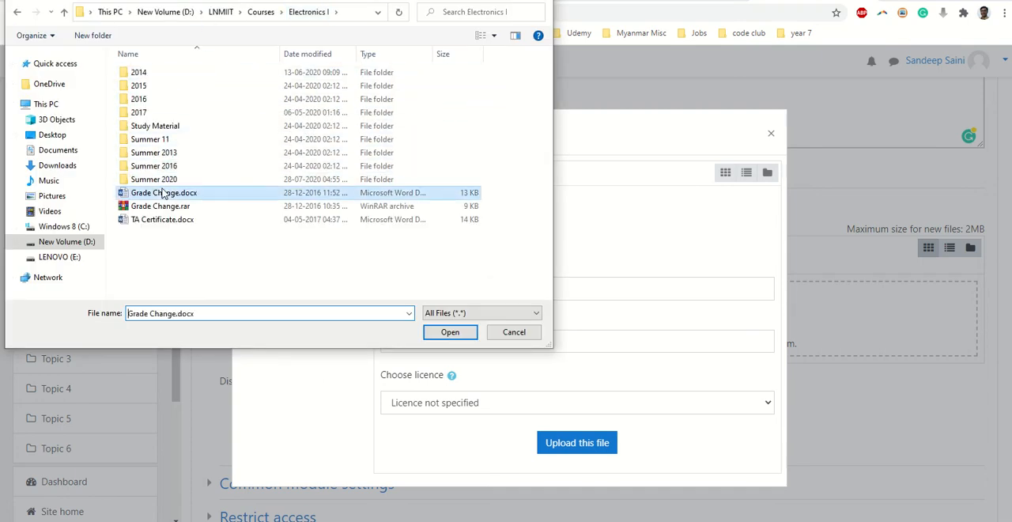
pyautogui.doubleClick(157, 178)
pyautogui.scroll(-2, 166, 206)
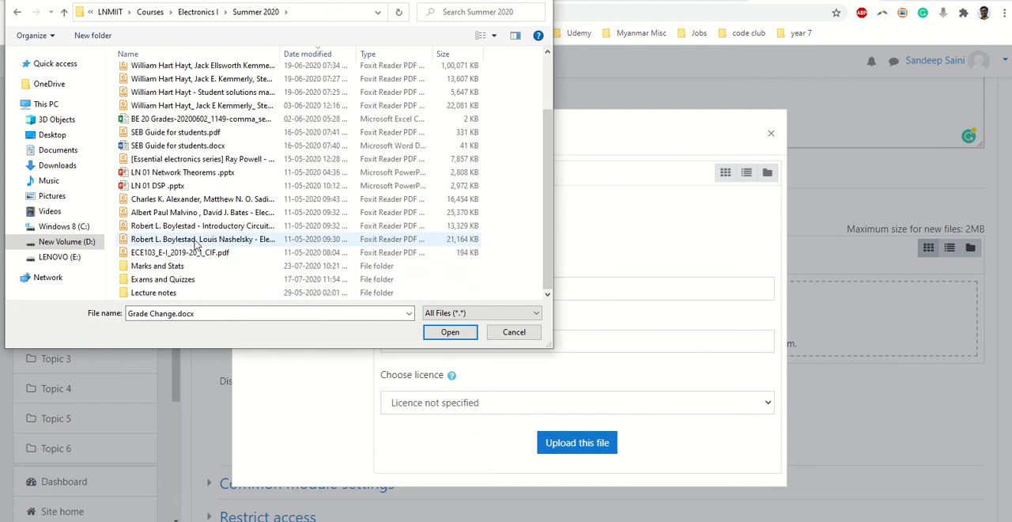
pyautogui.click(179, 294)
pyautogui.doubleClick(179, 294)
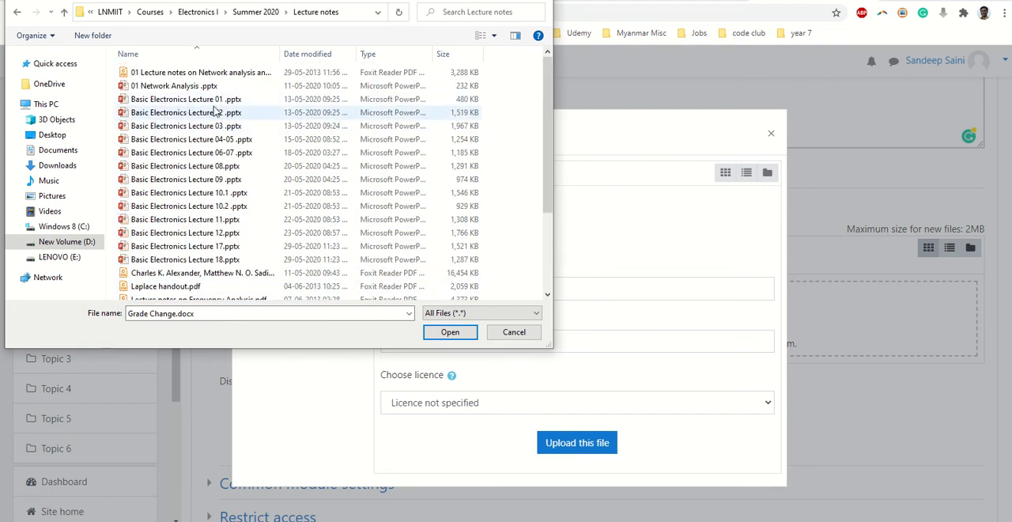
# - Choose "Basic Electronics Lecture 01 .pptx" and upload it to the folder under the name "LEcture 1"
pyautogui.click(207, 101)
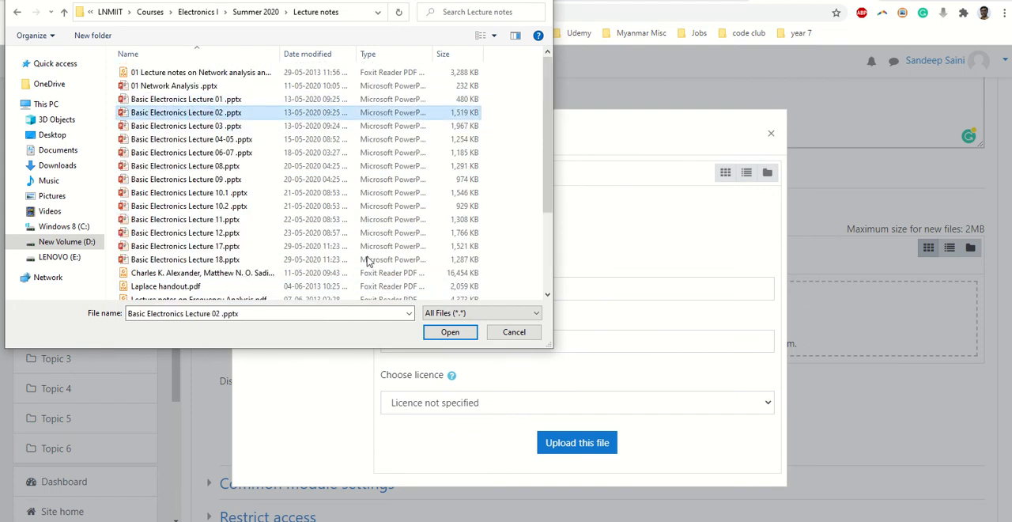
pyautogui.click(219, 112)
pyautogui.click(222, 103)
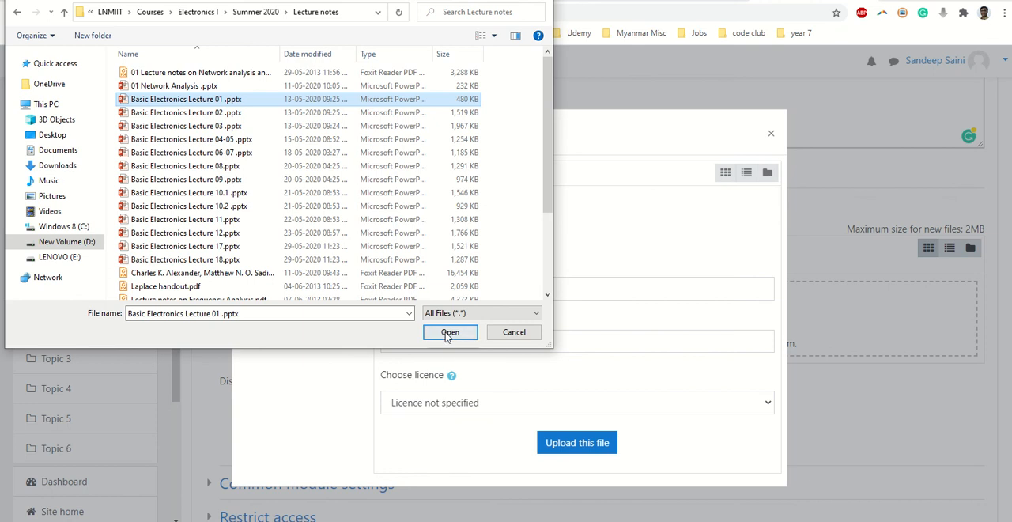
pyautogui.click(454, 332)
pyautogui.click(447, 289)
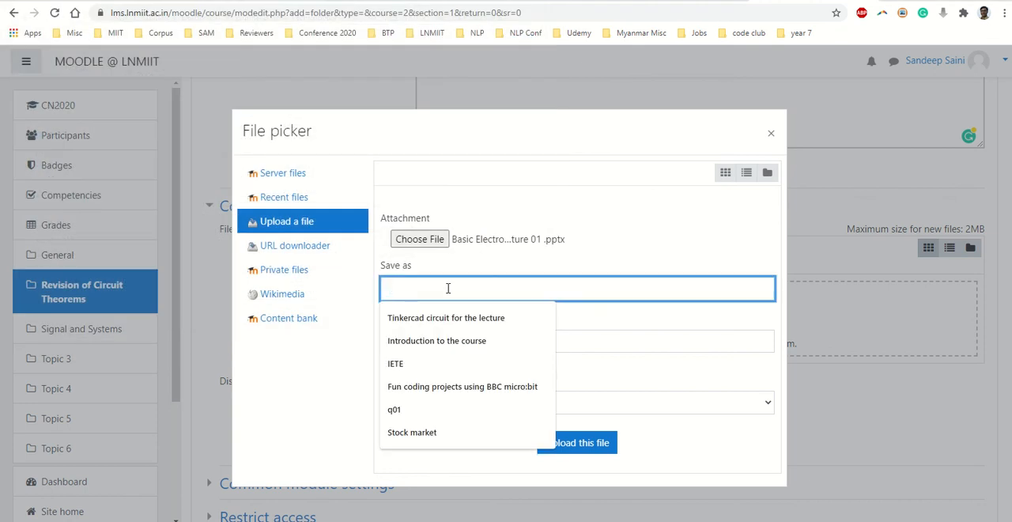
pyautogui.write('LEcture 1')
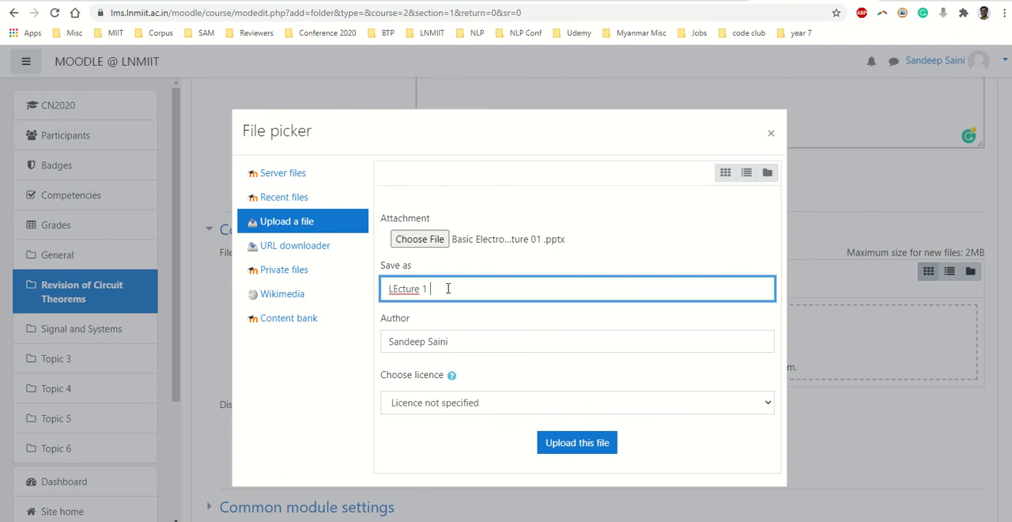
pyautogui.click(587, 441)
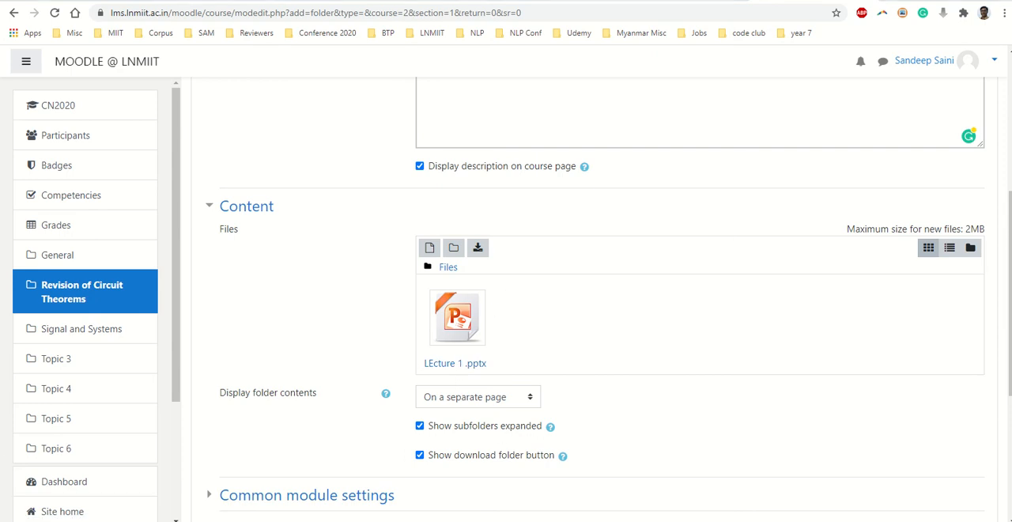
# - Switch to File Explorer and open D:\LNMIIT\Courses\Electronics I\Summer 2020\Lecture notes
pyautogui.press('super+e')
pyautogui.doubleClick(498, 336)
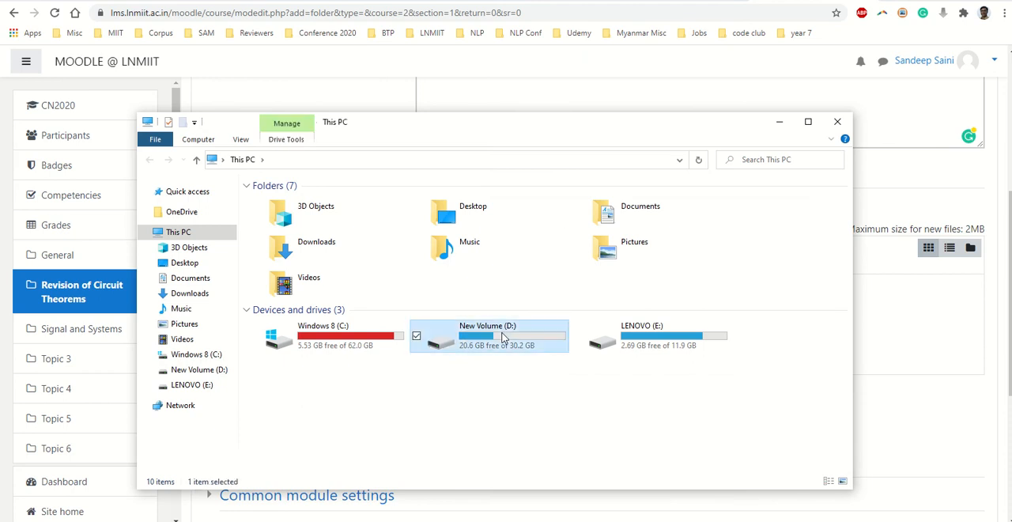
pyautogui.doubleClick(310, 214)
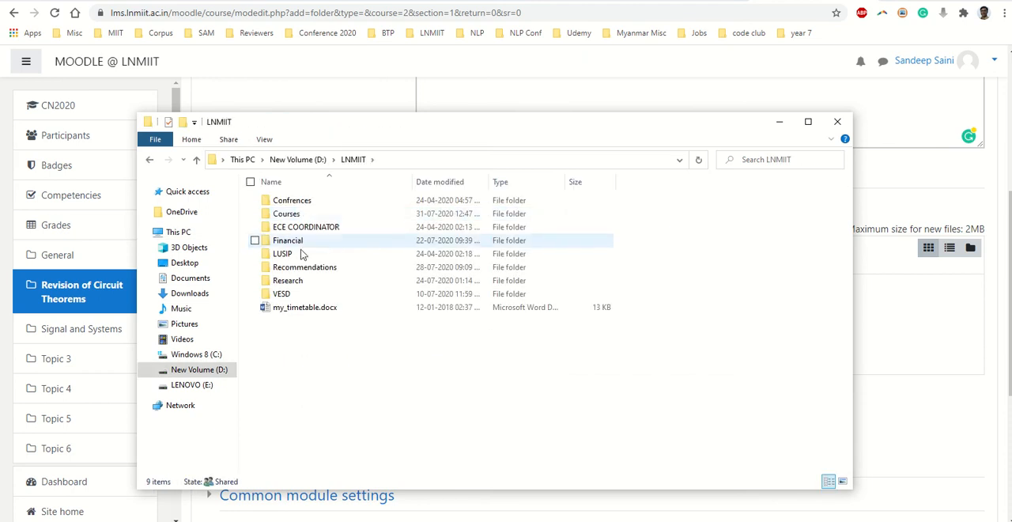
pyautogui.doubleClick(293, 213)
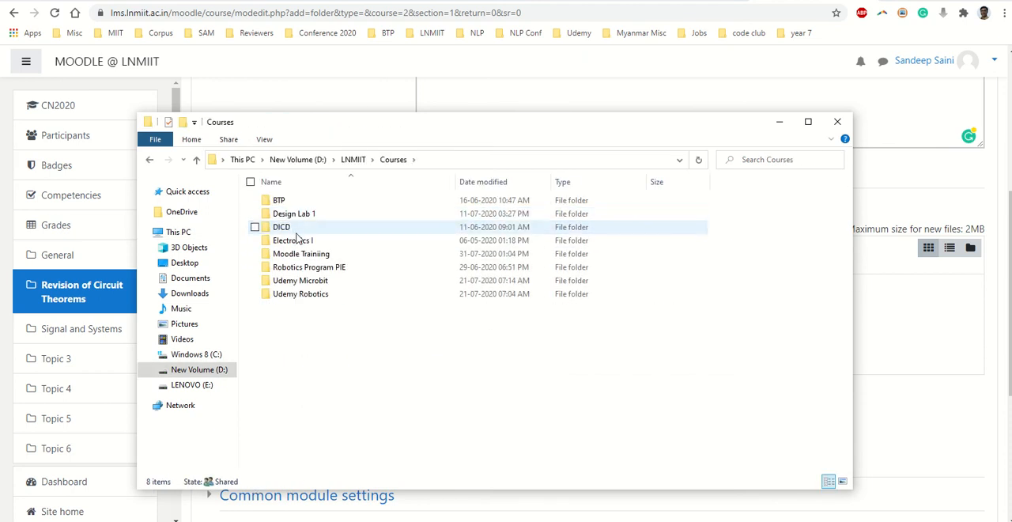
pyautogui.doubleClick(299, 244)
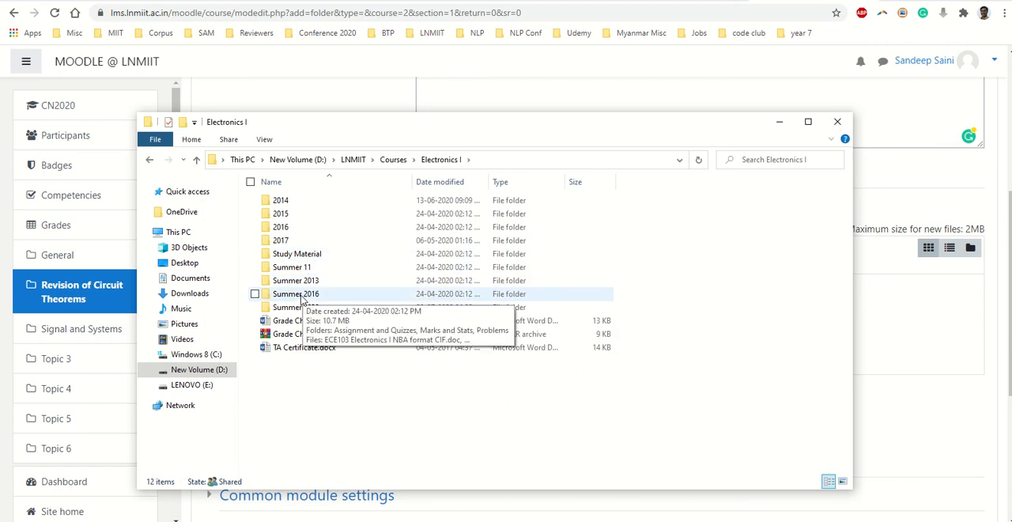
pyautogui.doubleClick(300, 307)
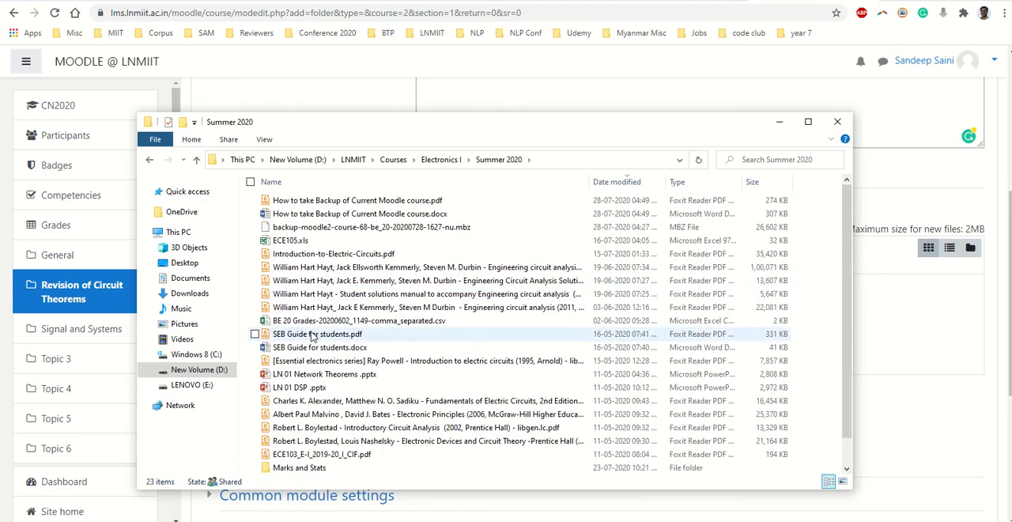
pyautogui.scroll(-1, 291, 462)
pyautogui.doubleClick(294, 466)
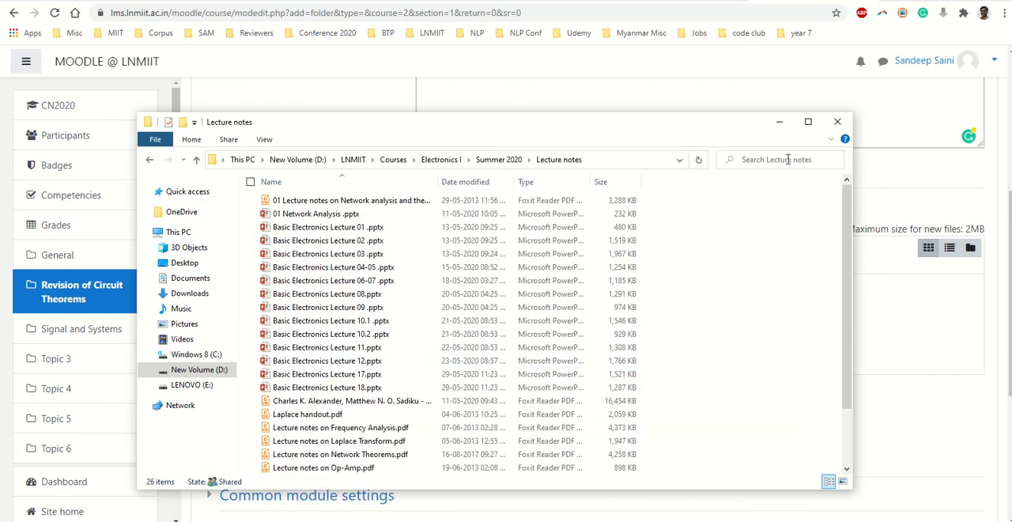
# - Select the Basic Electronics Lecture 01, 02 and 03 presentations together and add them to the Moodle folder's files
pyautogui.click(800, 126)
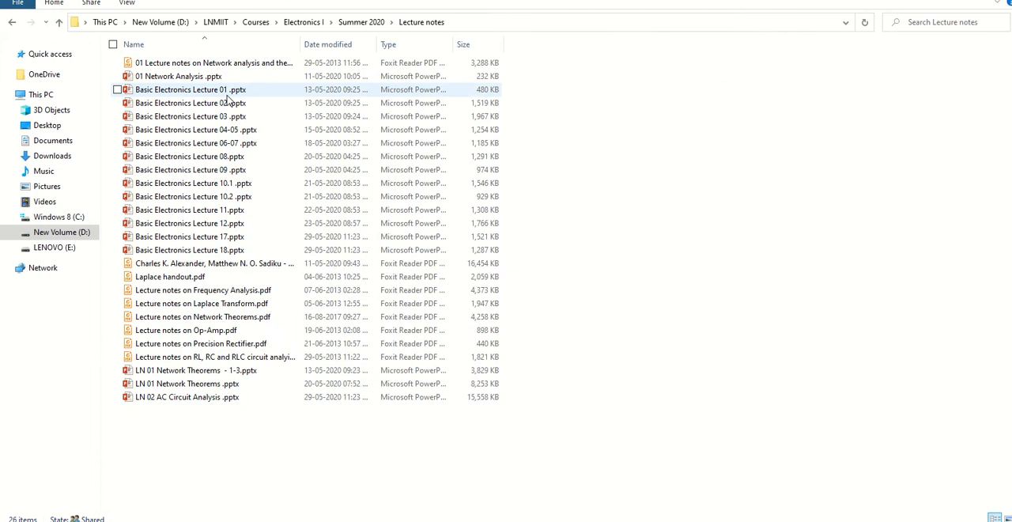
pyautogui.click(225, 104)
pyautogui.keyDown('ctrl'); pyautogui.click(220, 117); pyautogui.keyUp('ctrl')
pyautogui.keyDown('ctrl'); pyautogui.click(215, 90); pyautogui.keyUp('ctrl')
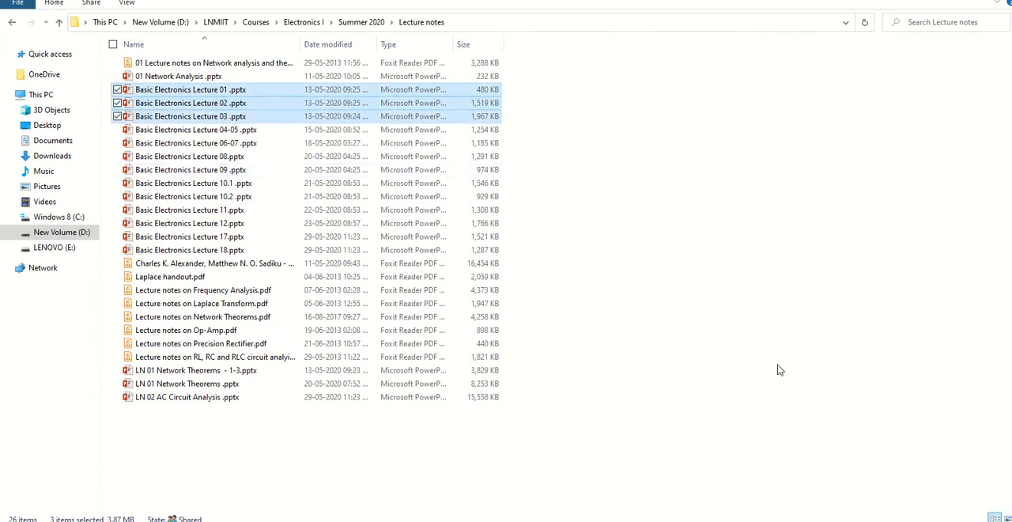
pyautogui.moveTo(190, 93); pyautogui.dragTo(577, 350)
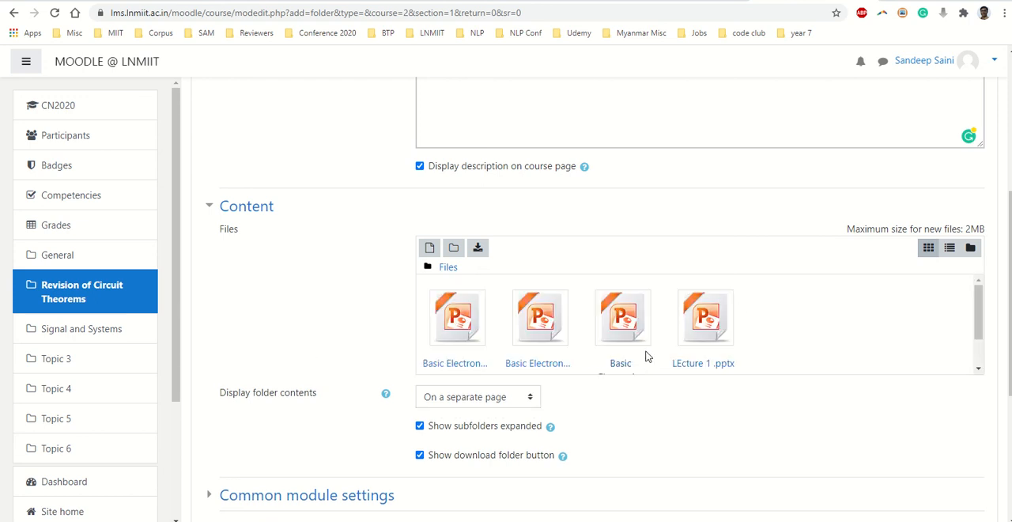
# - Keep the folder contents displayed on a separate page and save the folder resource, returning to the course
pyautogui.scroll(-1, 735, 324)
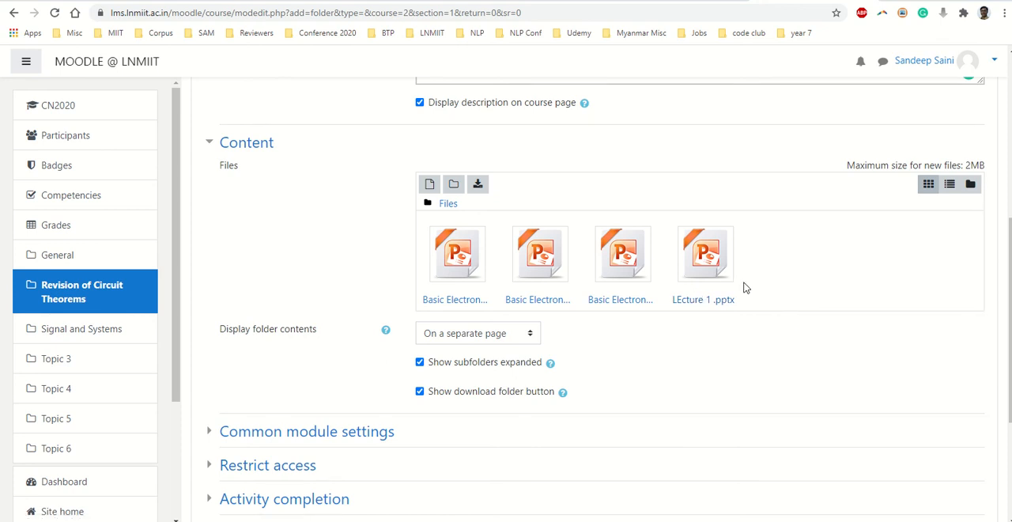
pyautogui.scroll(-2, 720, 316)
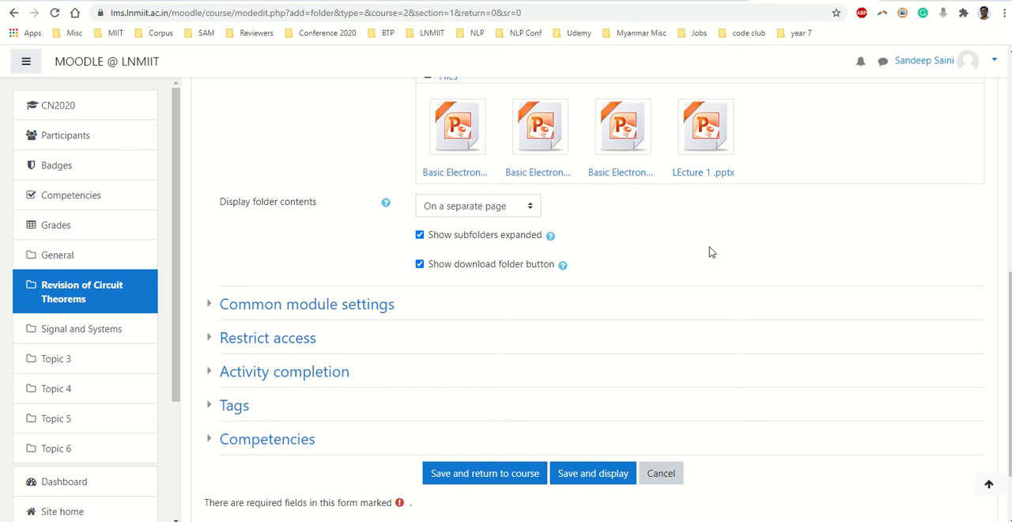
pyautogui.click(500, 207)
pyautogui.click(594, 219)
pyautogui.scroll(-1, 340, 325)
pyautogui.click(495, 411)
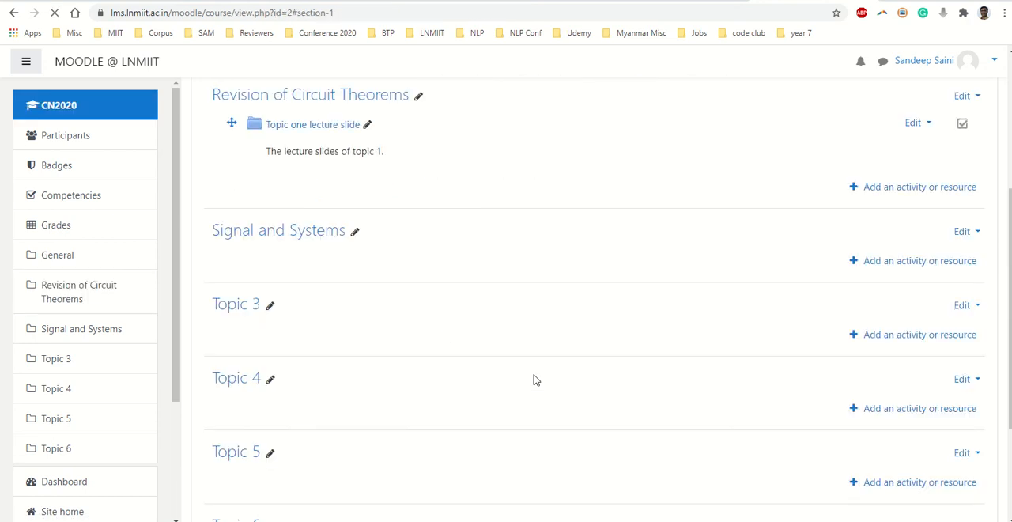
pyautogui.scroll(3, 548, 402)
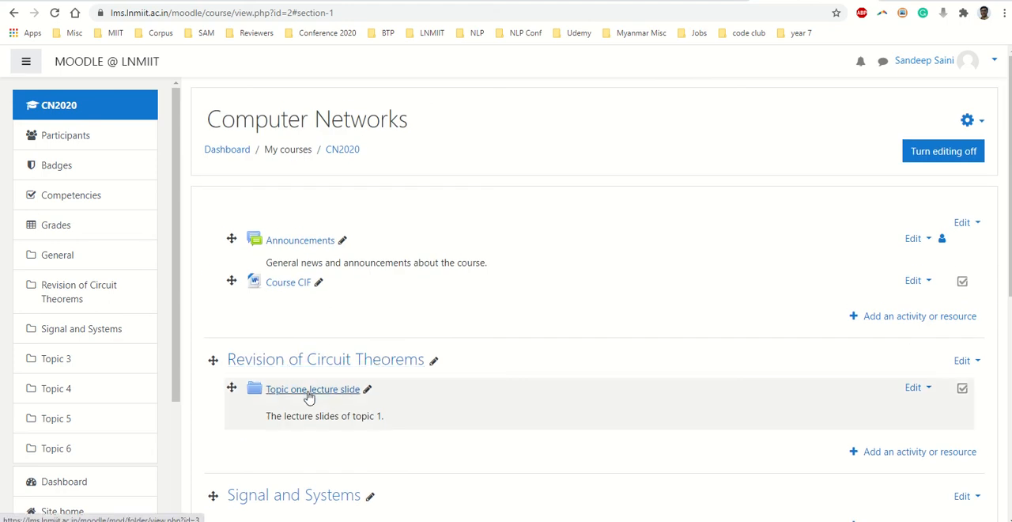
# - Turn course editing off, view the Revision of Circuit Theorems section, and return to the CN2020 main page
pyautogui.click(926, 156)
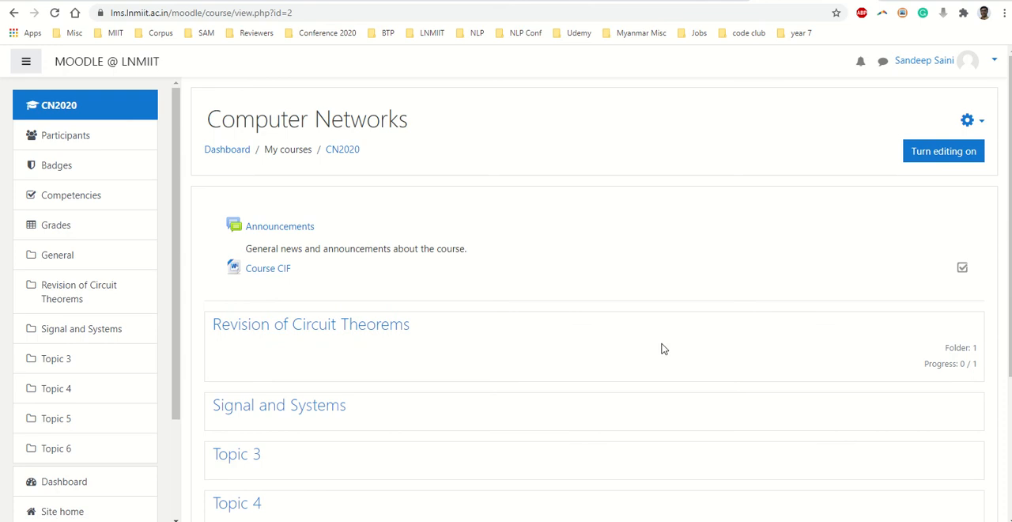
pyautogui.scroll(-1, 443, 297)
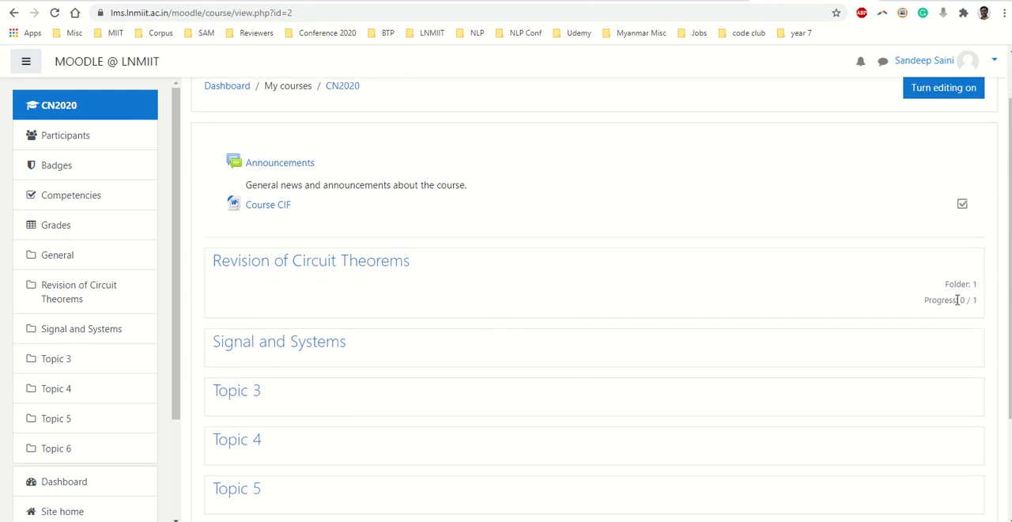
pyautogui.scroll(1, 412, 323)
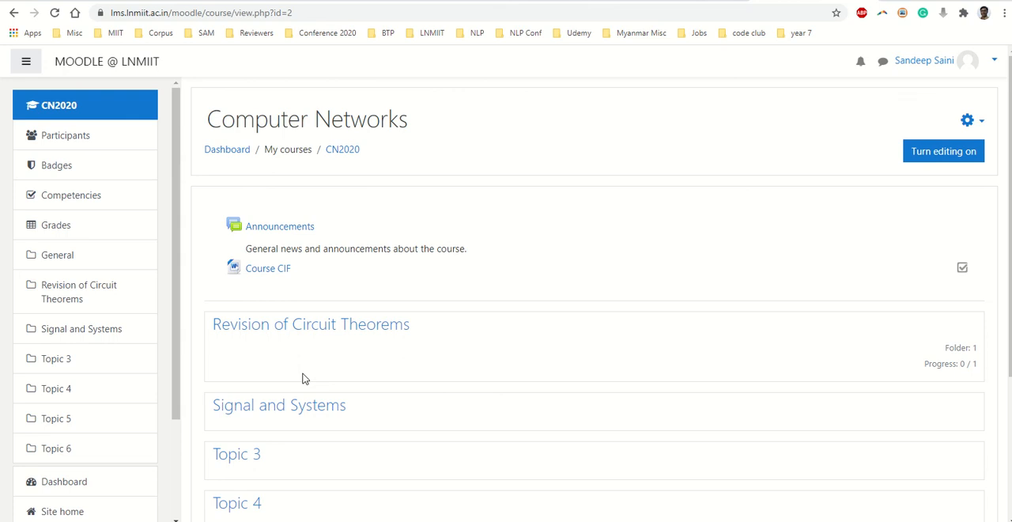
pyautogui.click(303, 328)
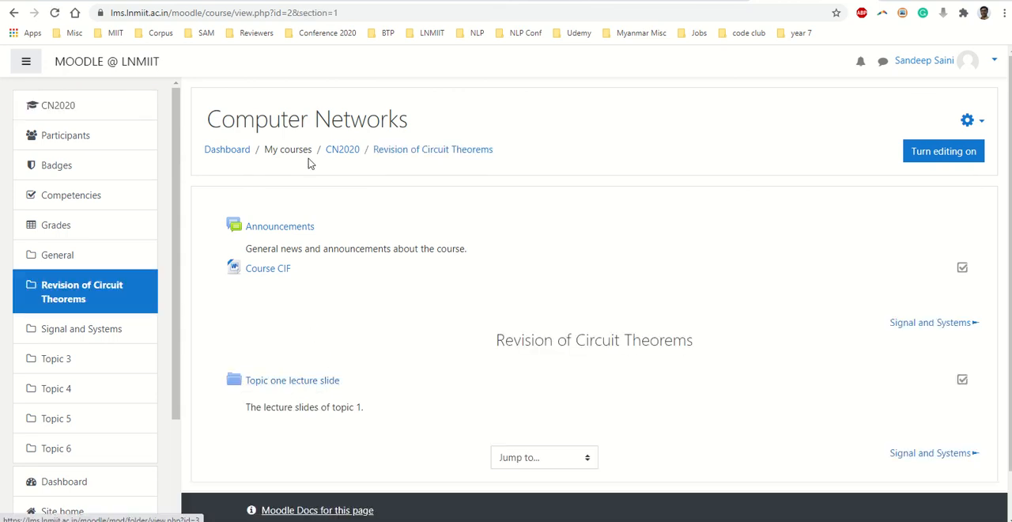
pyautogui.click(416, 153)
pyautogui.click(64, 106)
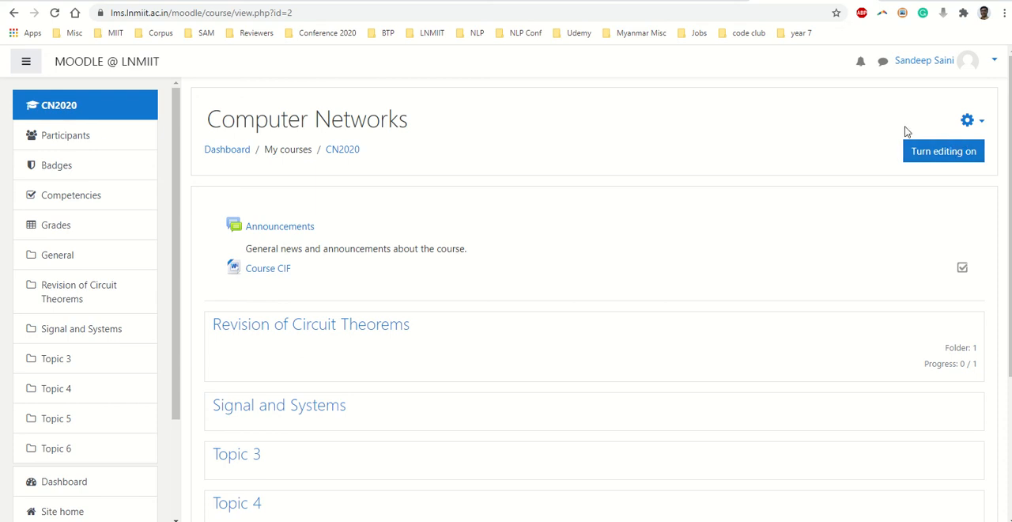
# - Switch the account's role to Student for the Computer Networks course
pyautogui.click(994, 62)
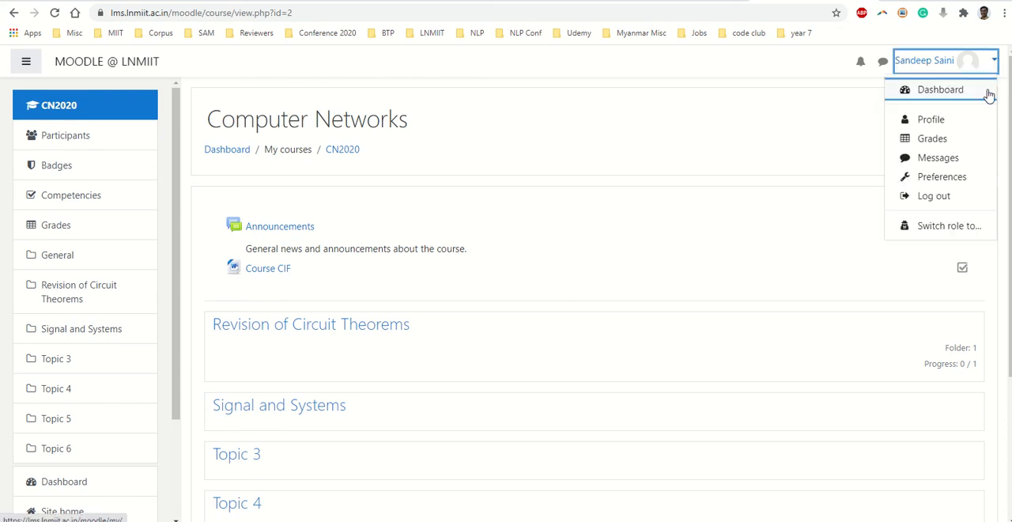
pyautogui.click(788, 132)
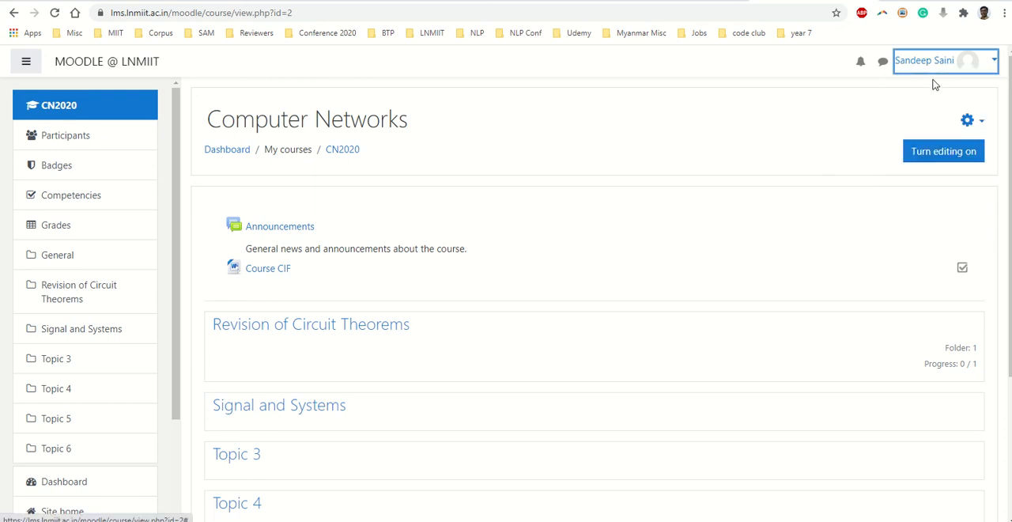
pyautogui.click(995, 63)
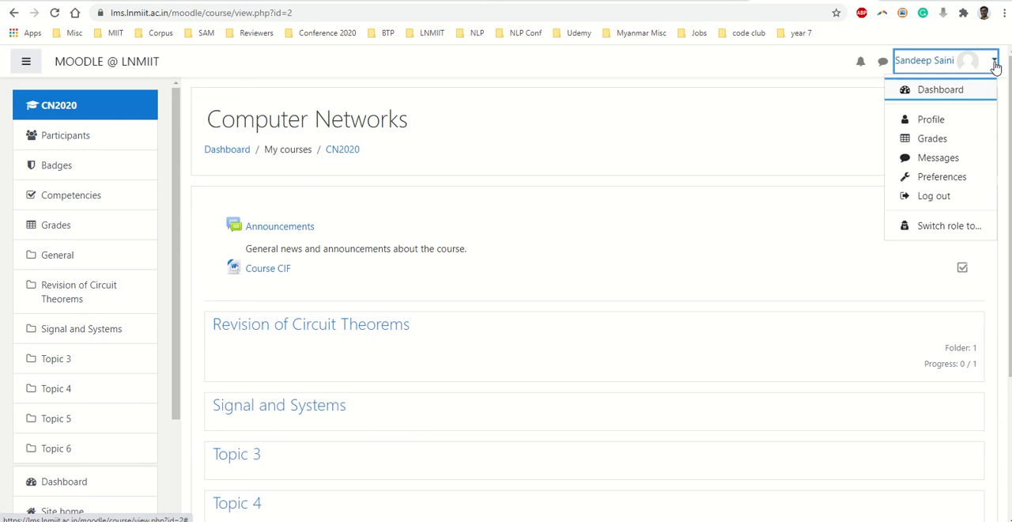
pyautogui.click(955, 227)
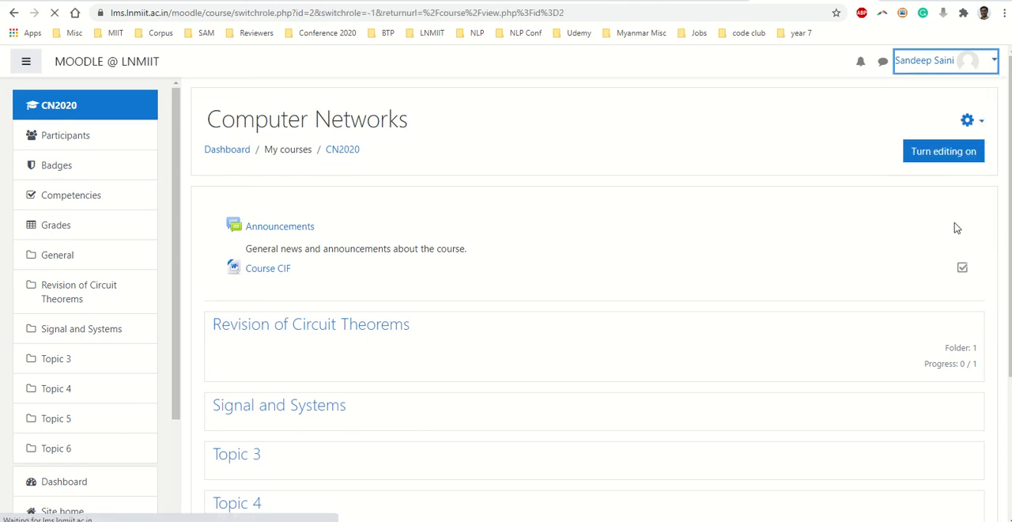
pyautogui.click(261, 332)
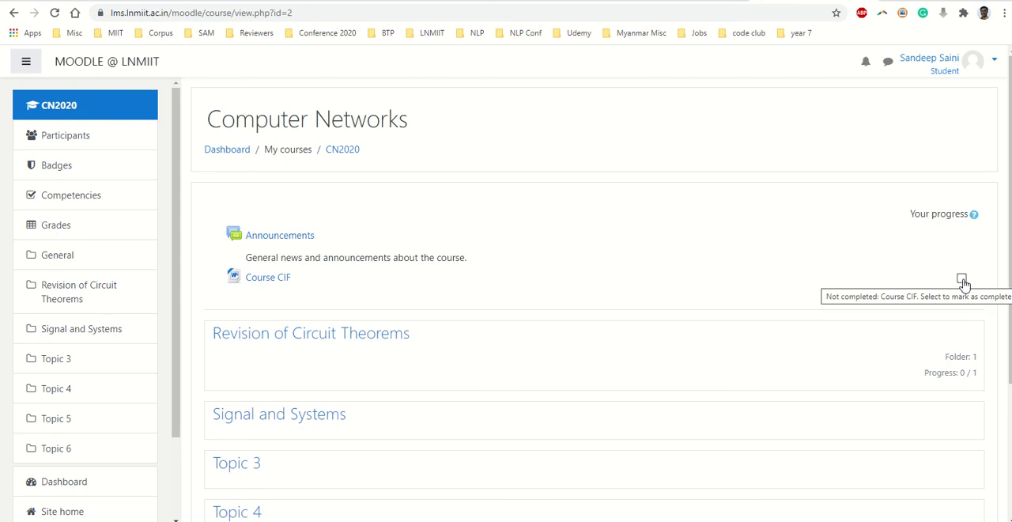
# - Open the Revision of Circuit Theorems section and view the contents of its "Topic one lecture slide" folder as a student
pyautogui.scroll(-2, 595, 293)
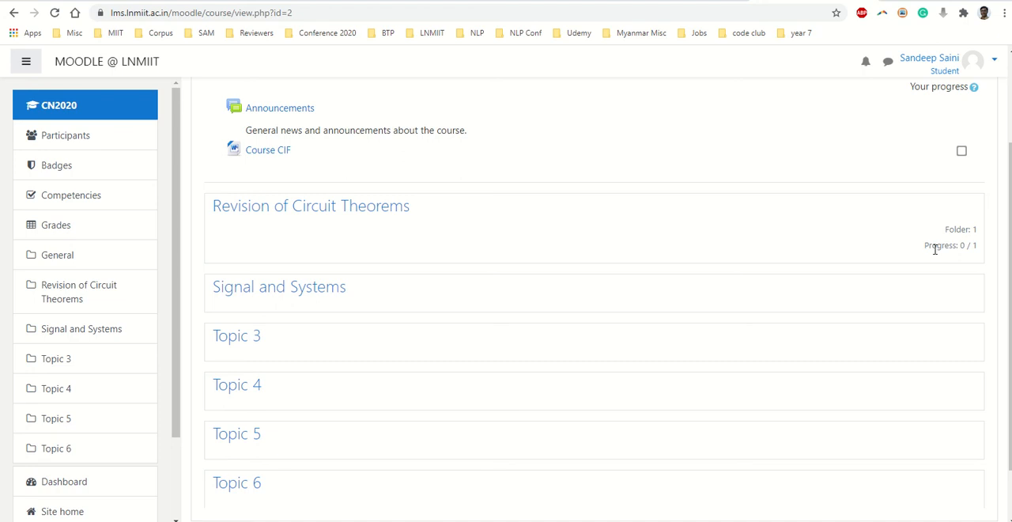
pyautogui.click(345, 207)
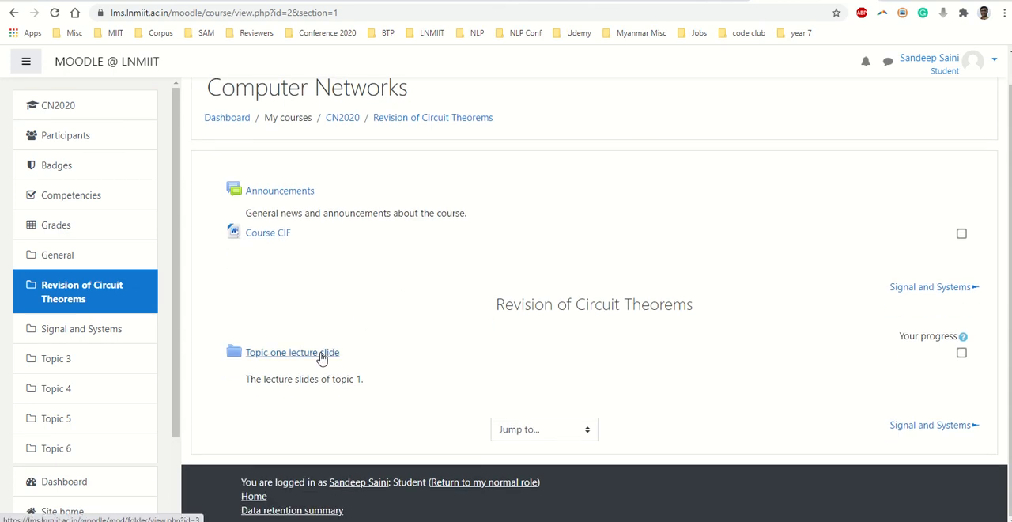
pyautogui.click(322, 356)
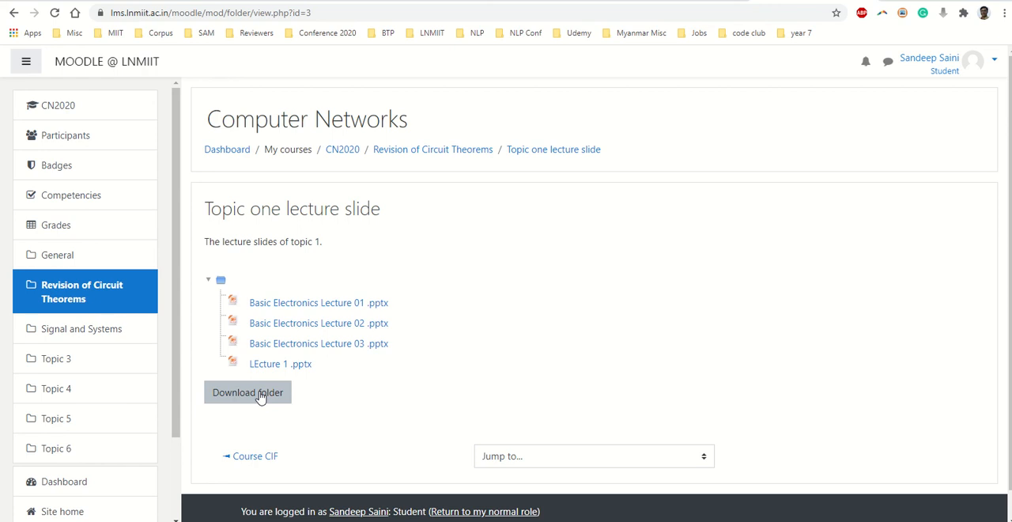
# - Return to the normal role and reopen the CN2020 course page with editing turned on
pyautogui.click(952, 73)
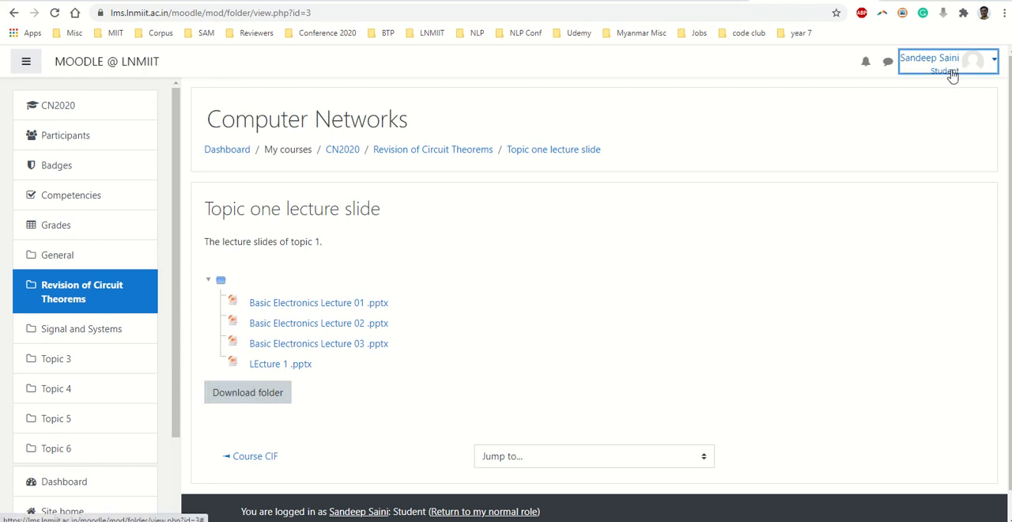
pyautogui.click(951, 71)
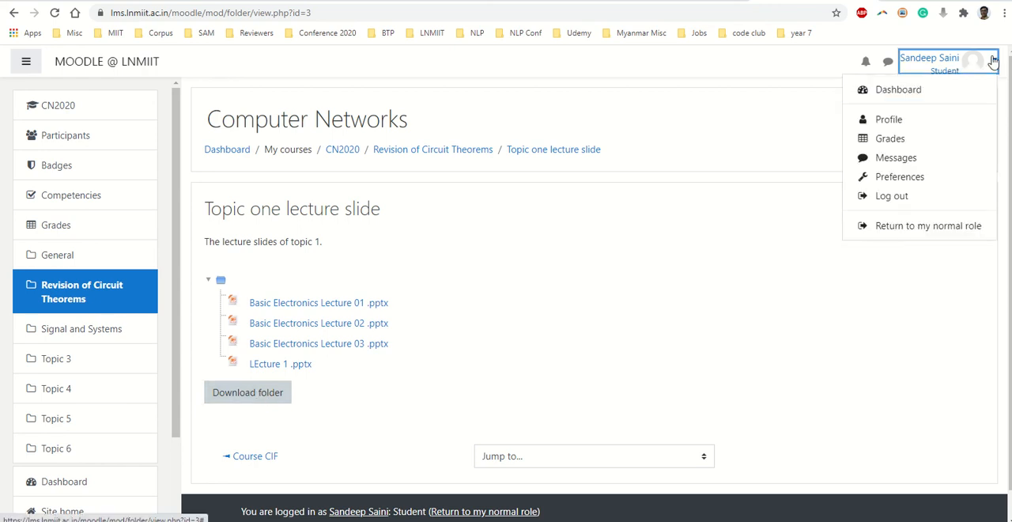
pyautogui.click(932, 227)
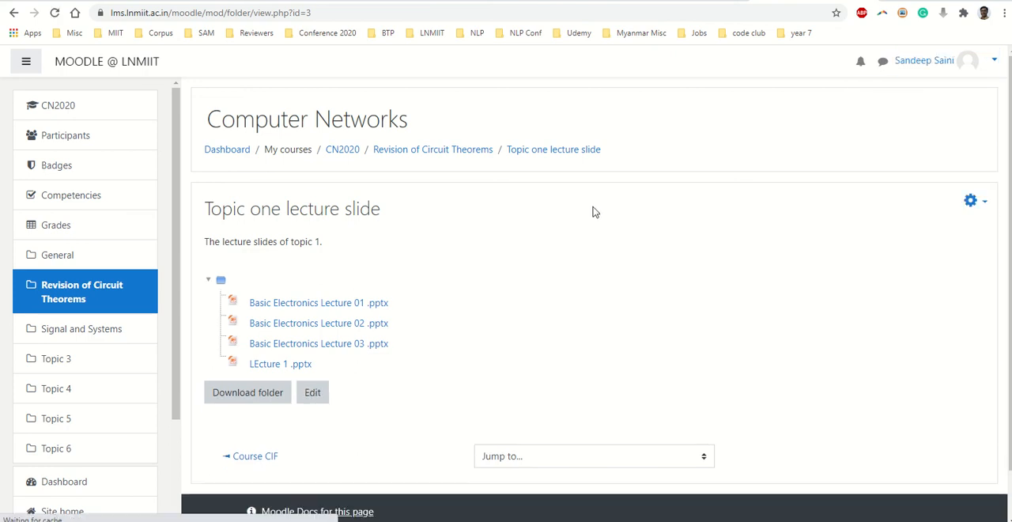
pyautogui.click(52, 105)
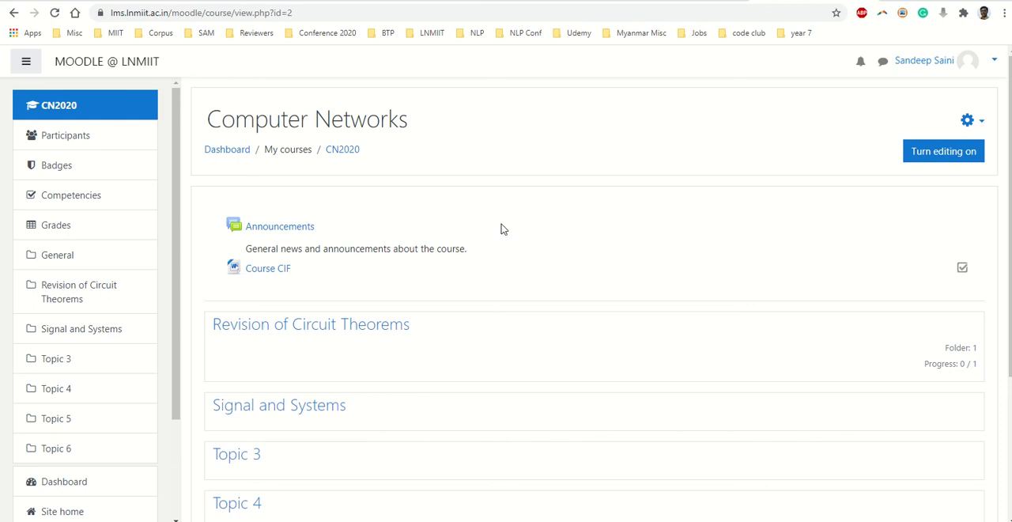
pyautogui.click(957, 162)
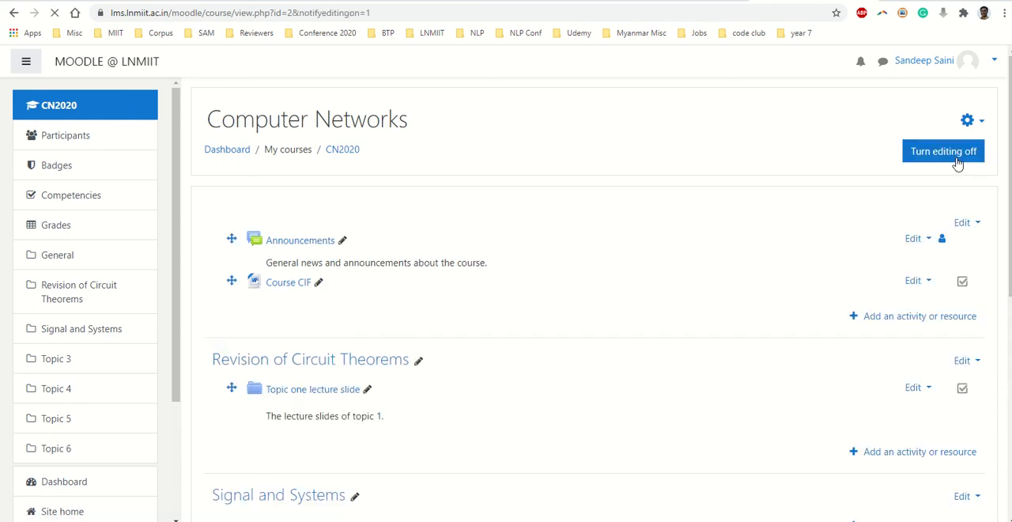
# - Add a File resource to the Revision of Circuit Theorems section and name it "New Table"
pyautogui.scroll(-2, 577, 358)
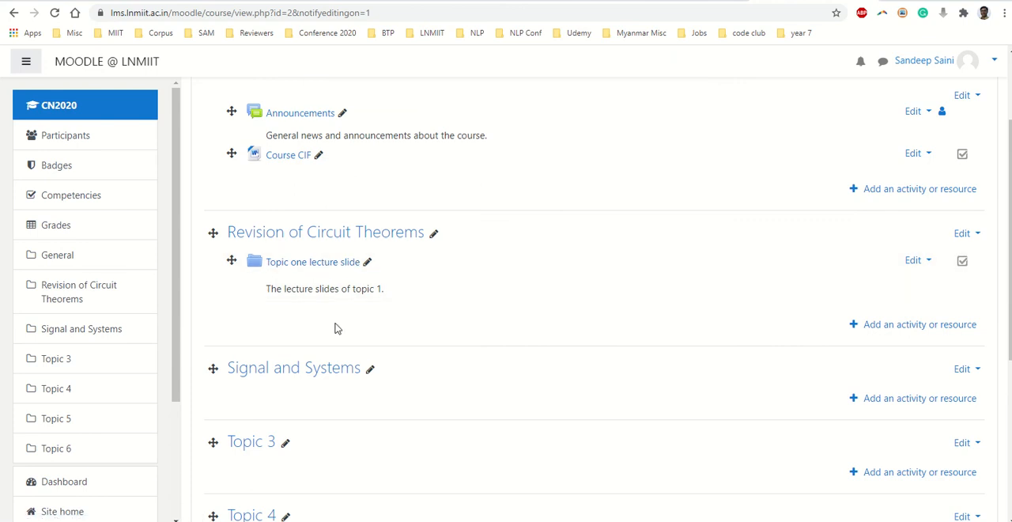
pyautogui.click(880, 325)
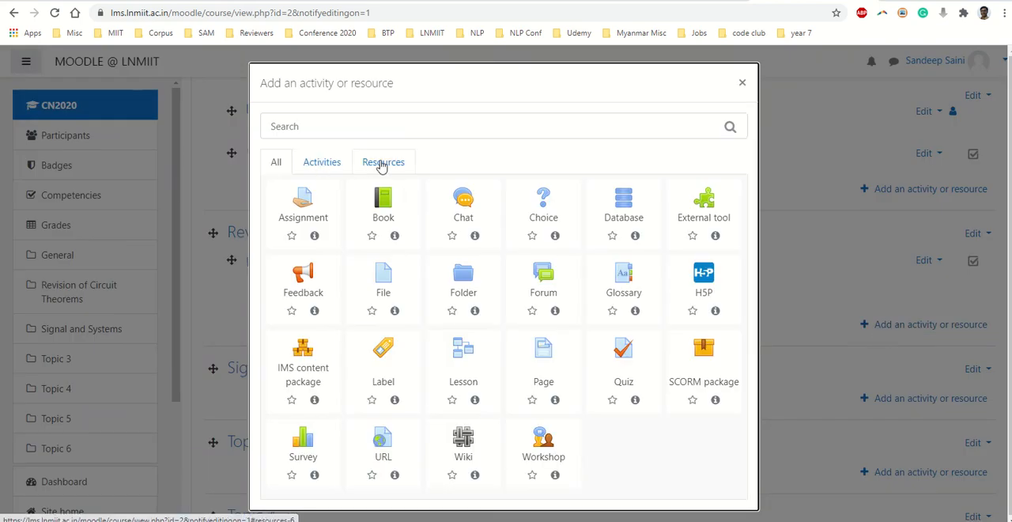
pyautogui.click(381, 164)
pyautogui.click(387, 204)
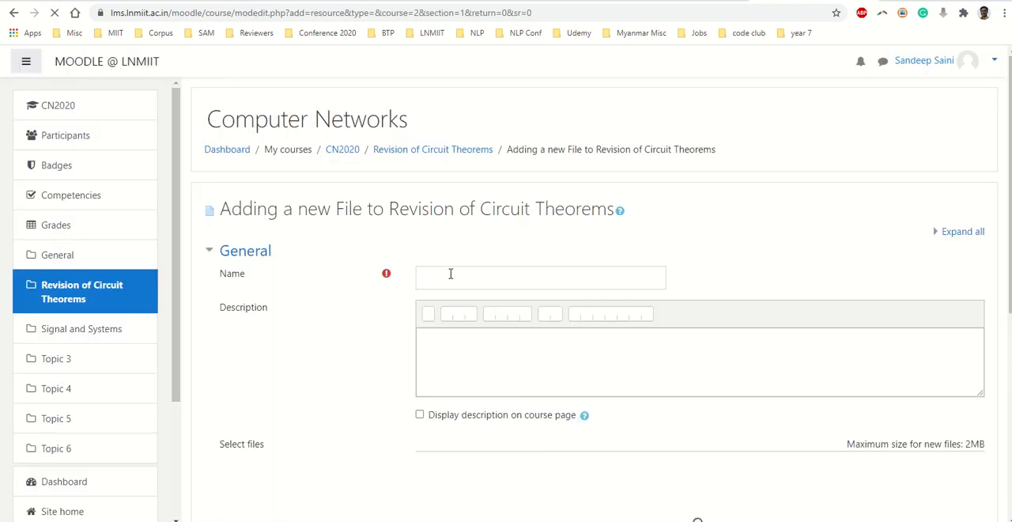
pyautogui.click(451, 273)
pyautogui.write('Le')
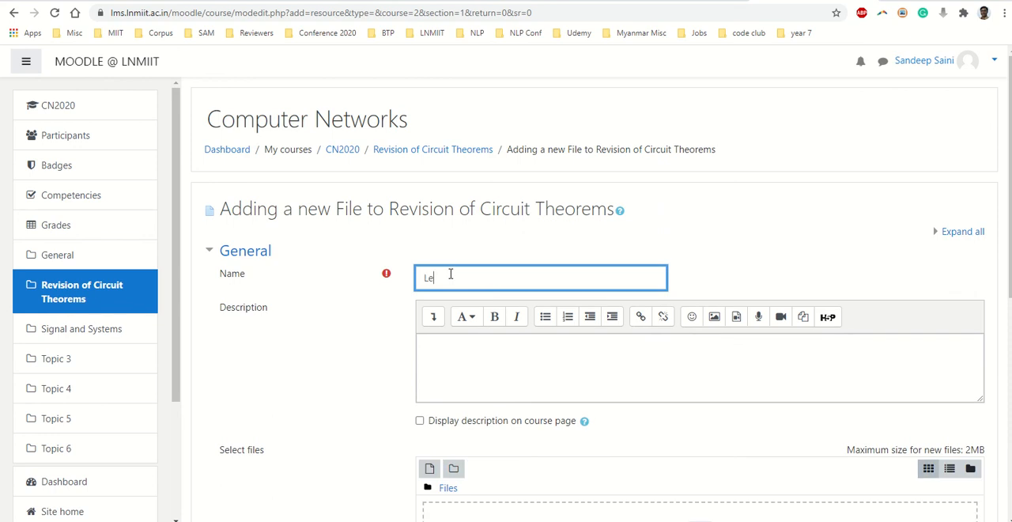
pyautogui.press('BackSpace')
pyautogui.press('BackSpace')
pyautogui.write('New ann')
pyautogui.press('BackSpace')
pyautogui.press('BackSpace')
pyautogui.press('BackSpace')
pyautogui.write('Tab')
pyautogui.click(376, 364)
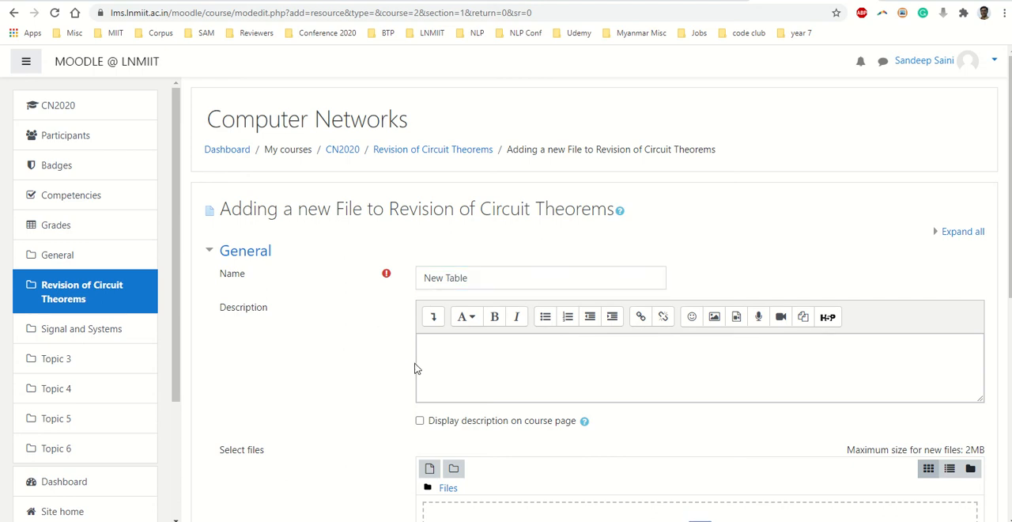
# - Pick "Lecture notes on Op-Amp.pdf" from the Lecture notes folder in File Explorer and add it to the Moodle file resource
pyautogui.scroll(-3, 416, 370)
pyautogui.hotkey('alt', 'Tab')
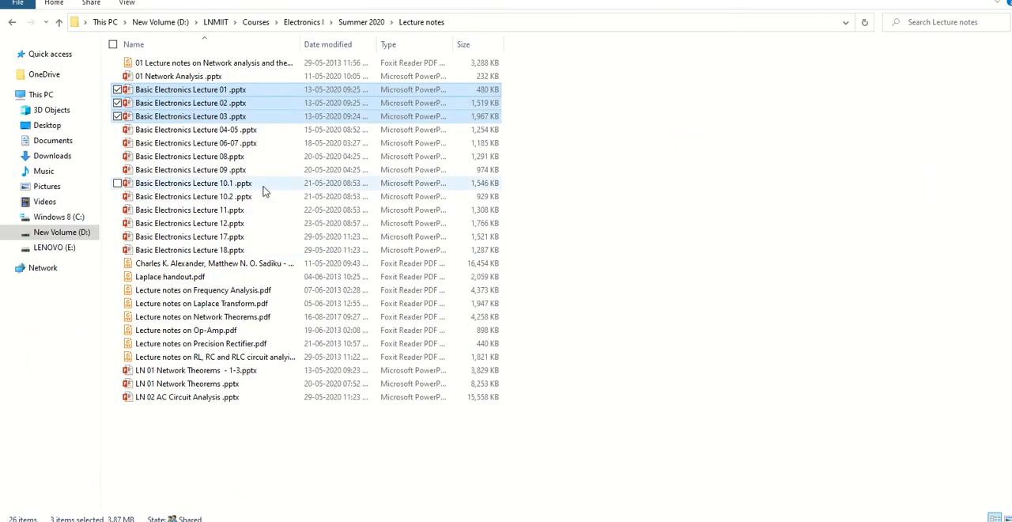
pyautogui.click(261, 184)
pyautogui.moveTo(189, 280); pyautogui.dragTo(261, 299)
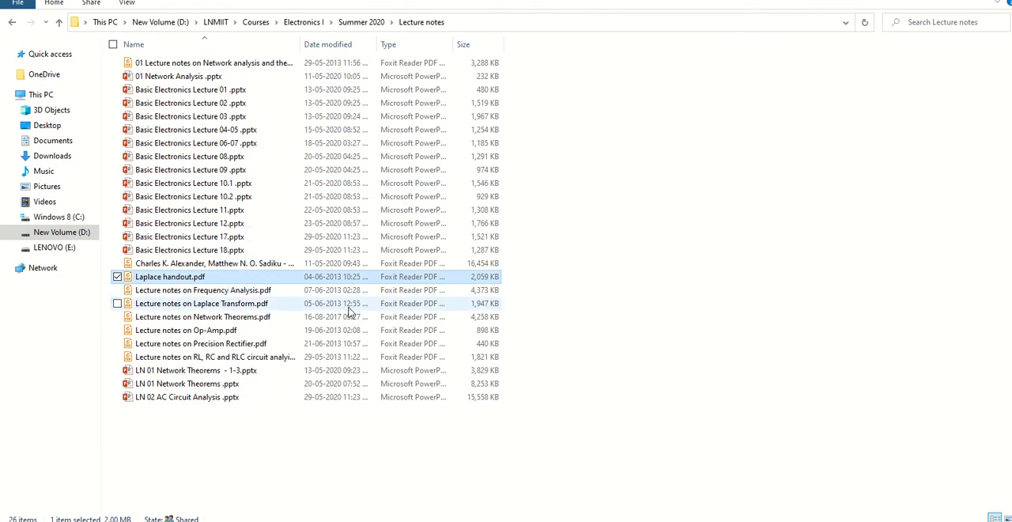
pyautogui.click(232, 308)
pyautogui.click(190, 331)
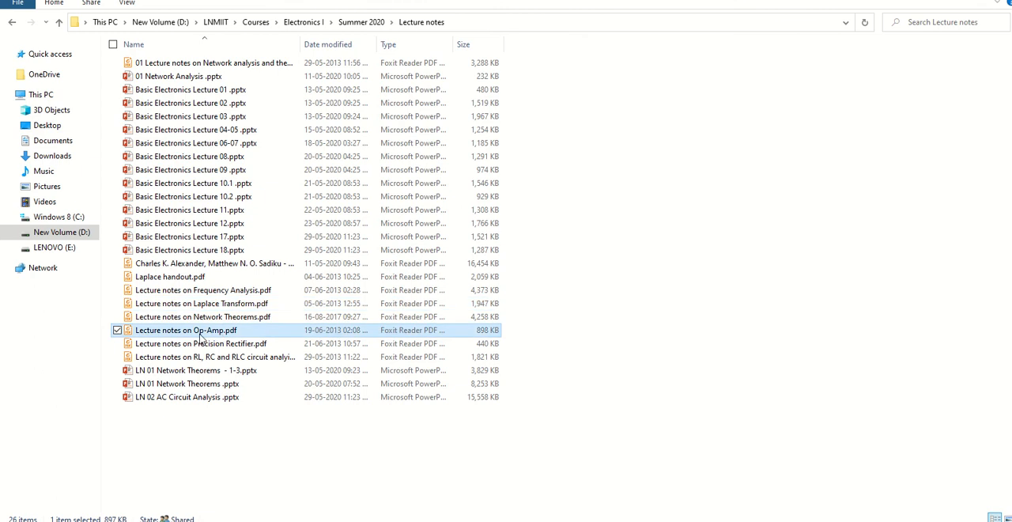
pyautogui.moveTo(369, 397); pyautogui.dragTo(548, 345)
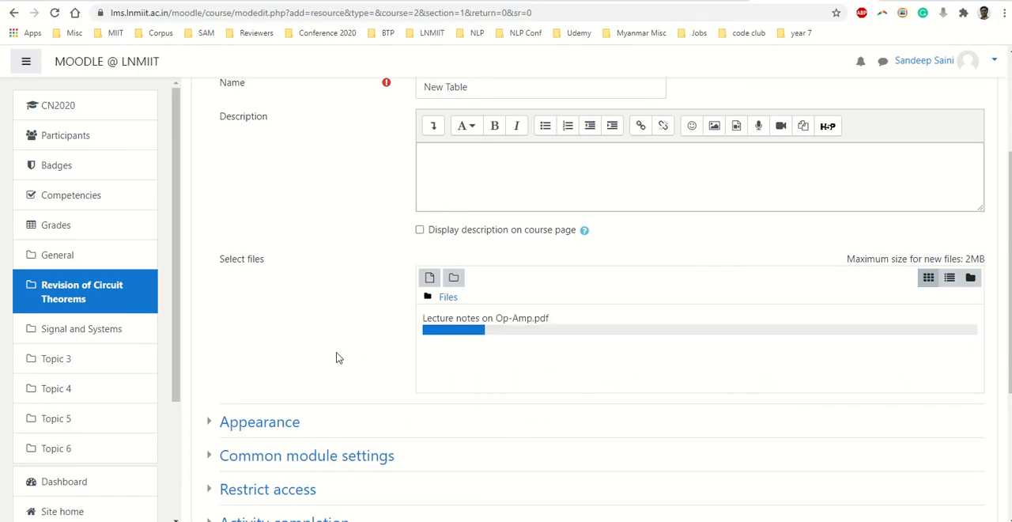
# - Save the file resource, returning to the course, and move New Table above the "Topic one lecture slide" folder
pyautogui.scroll(-3, 331, 329)
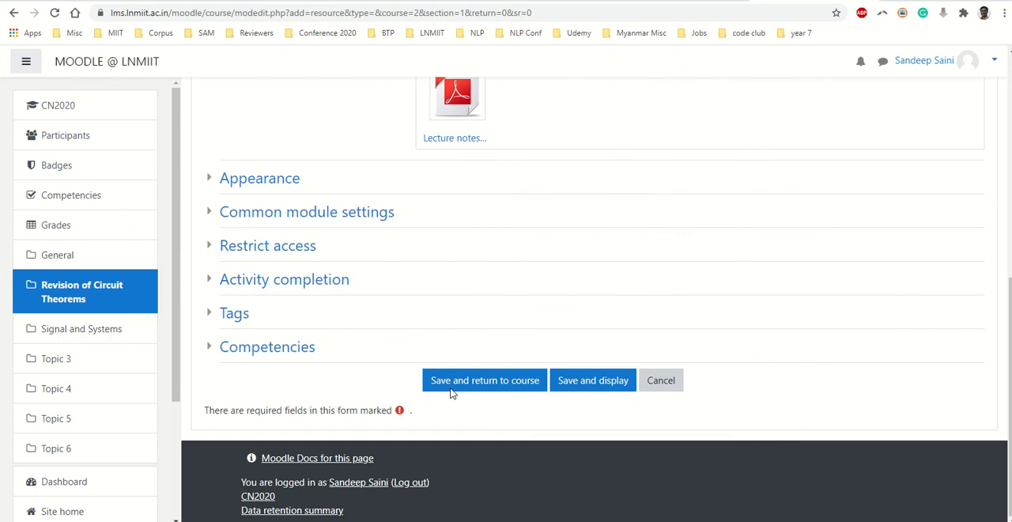
pyautogui.click(483, 379)
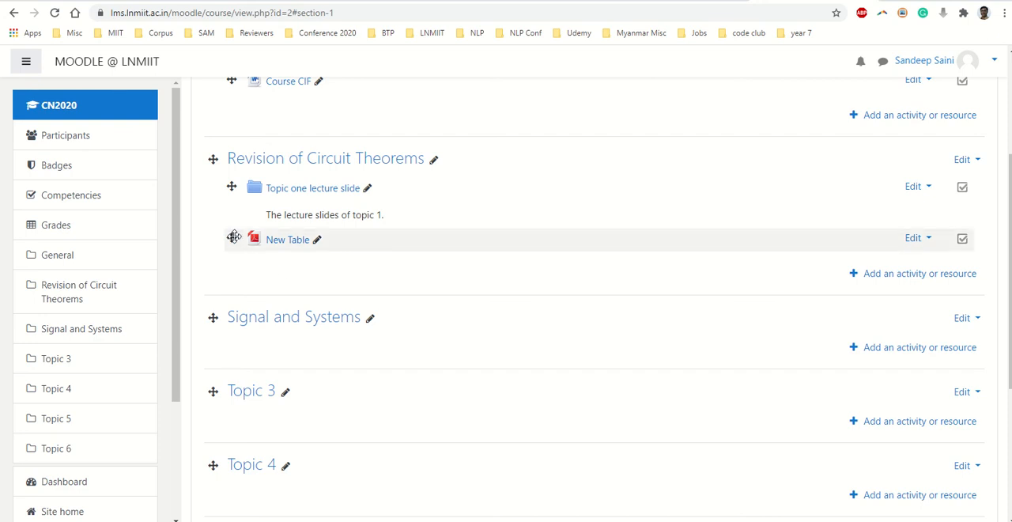
pyautogui.moveTo(234, 237); pyautogui.dragTo(232, 185)
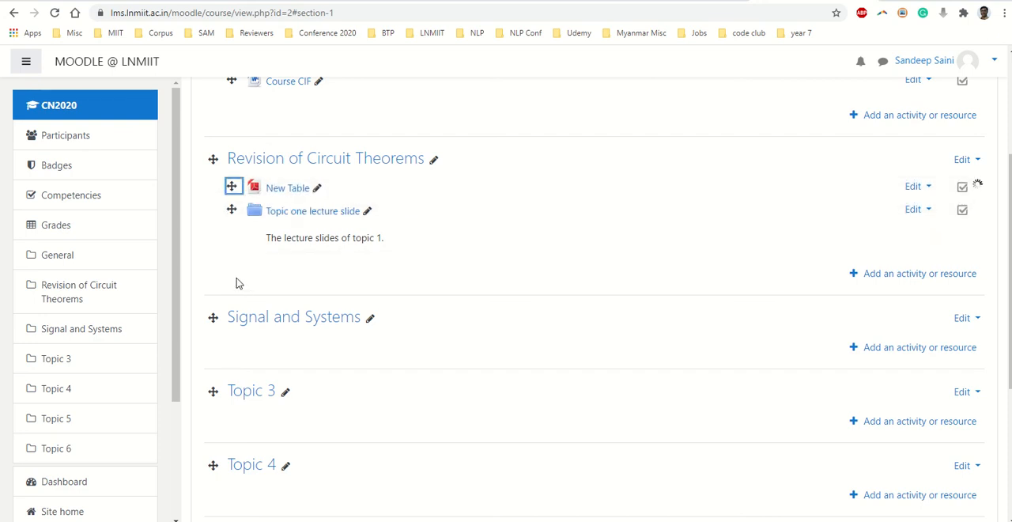